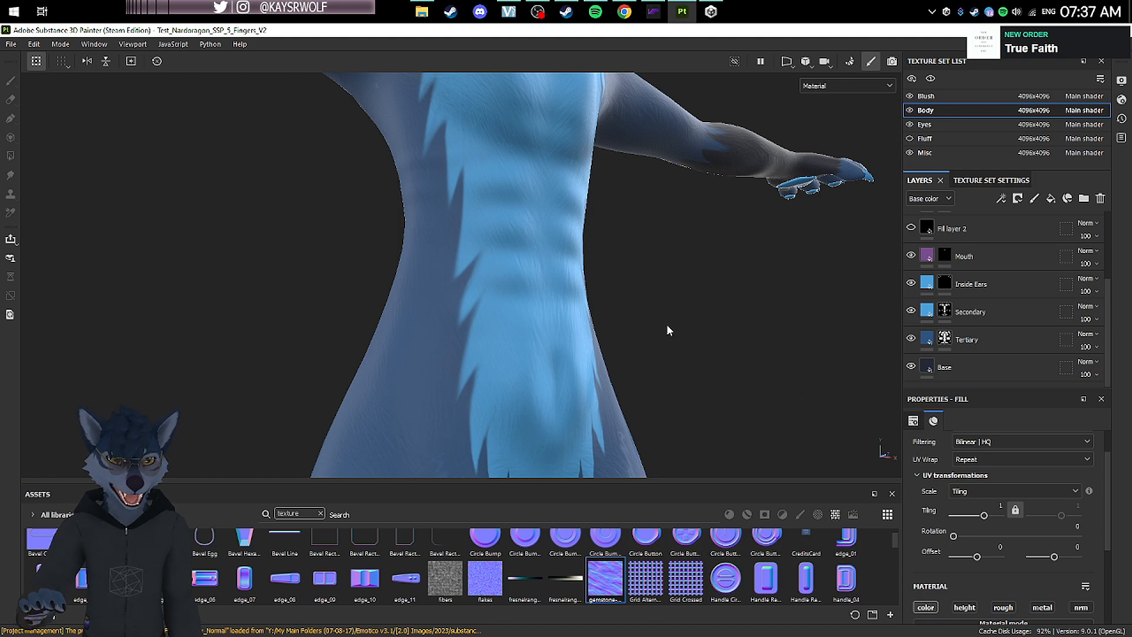
Step: Switch to the Chrome browser and search Google Images in a new tab for "scales normal map"
key(alt+Tab)
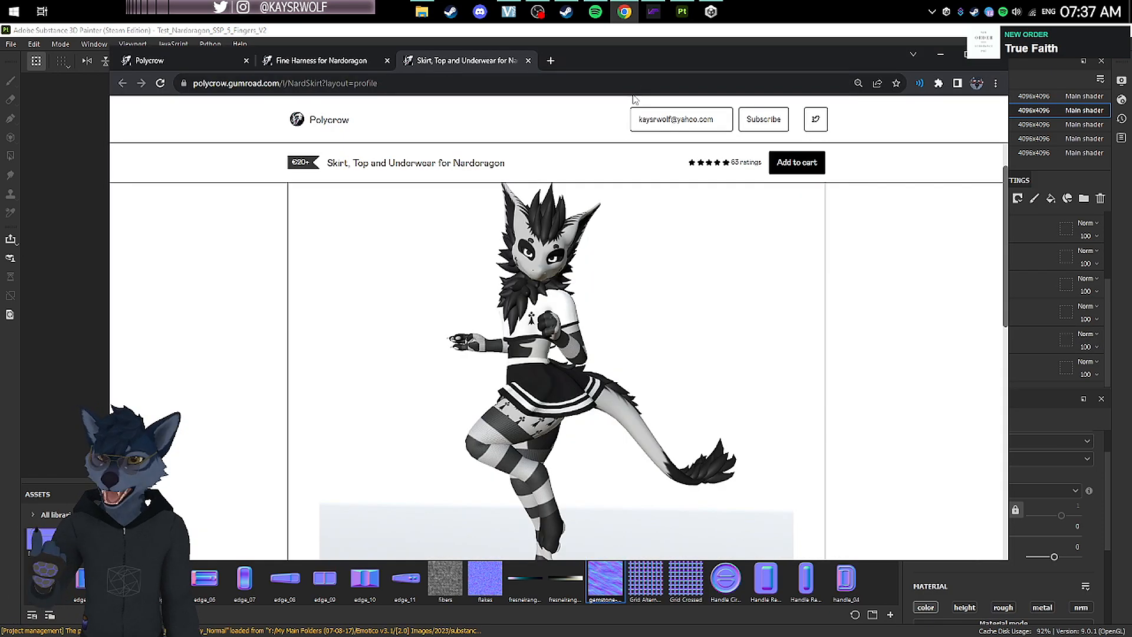
click(549, 61)
text(scales)
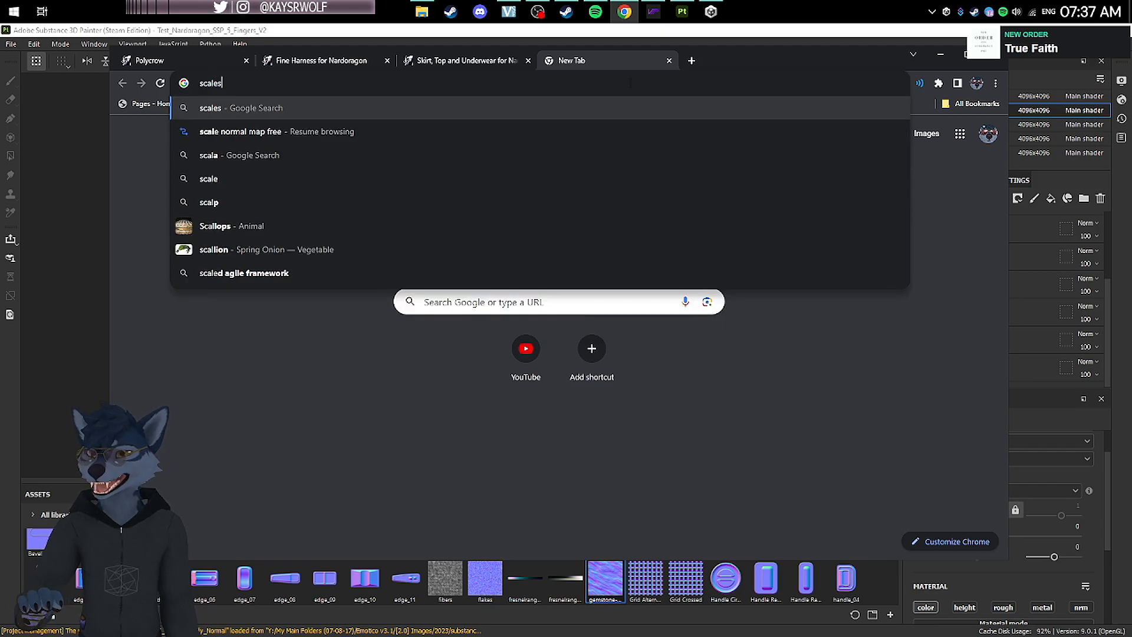
text( normal map)
key(Return)
Step: Preview the Filter Forge "Scales and Spikes" and OpenGameArt "Fake Scales" normal maps and browse the other image results
click(417, 336)
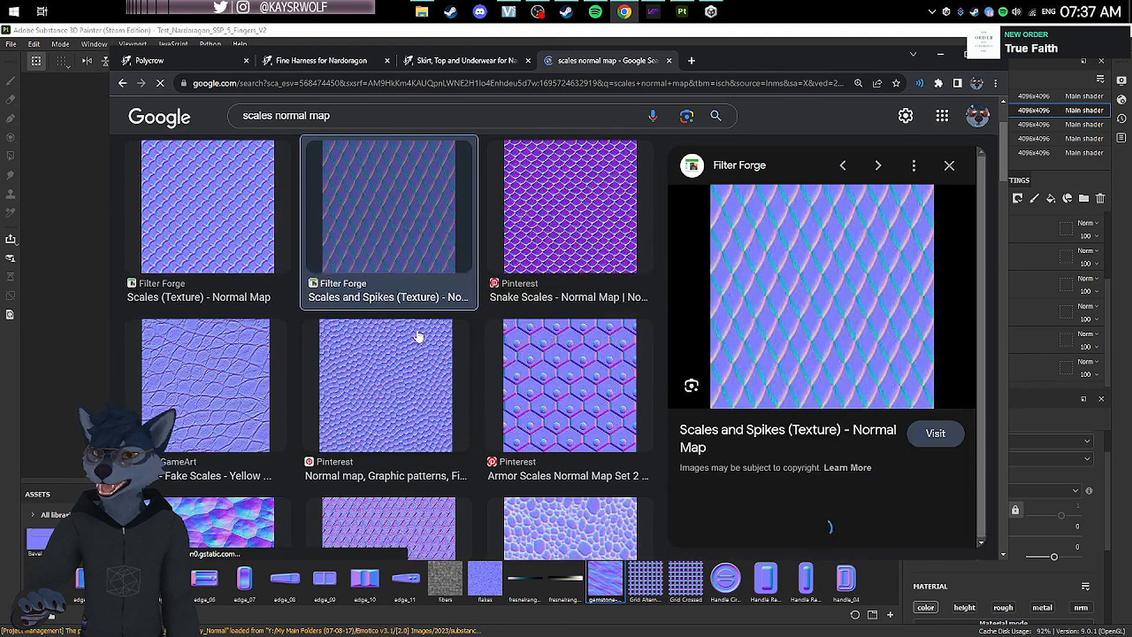
click(949, 167)
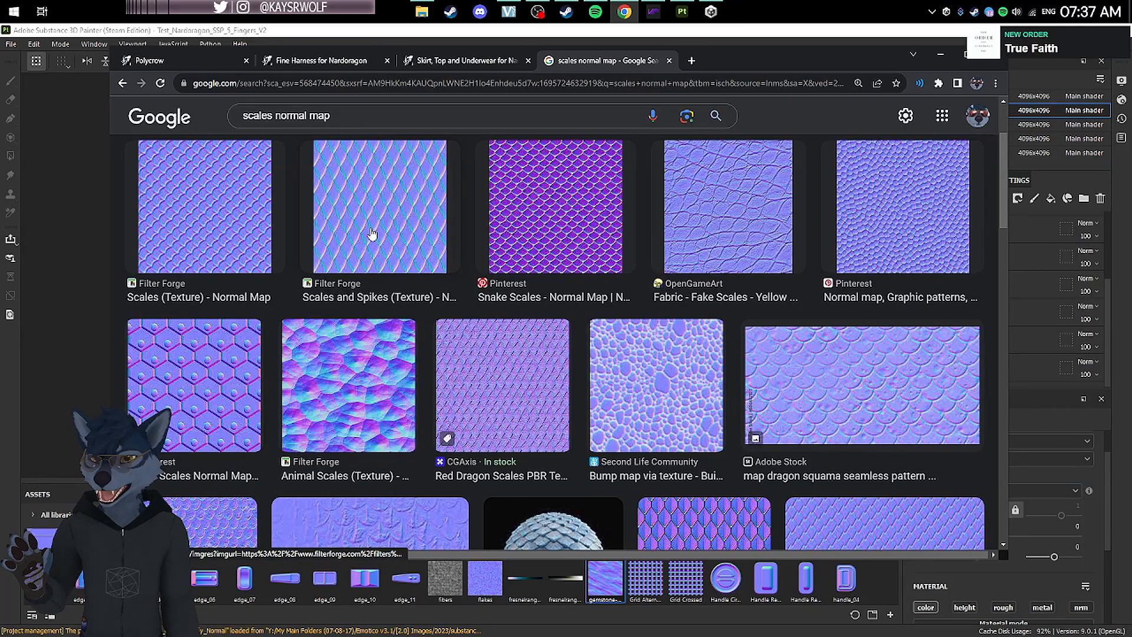
click(755, 223)
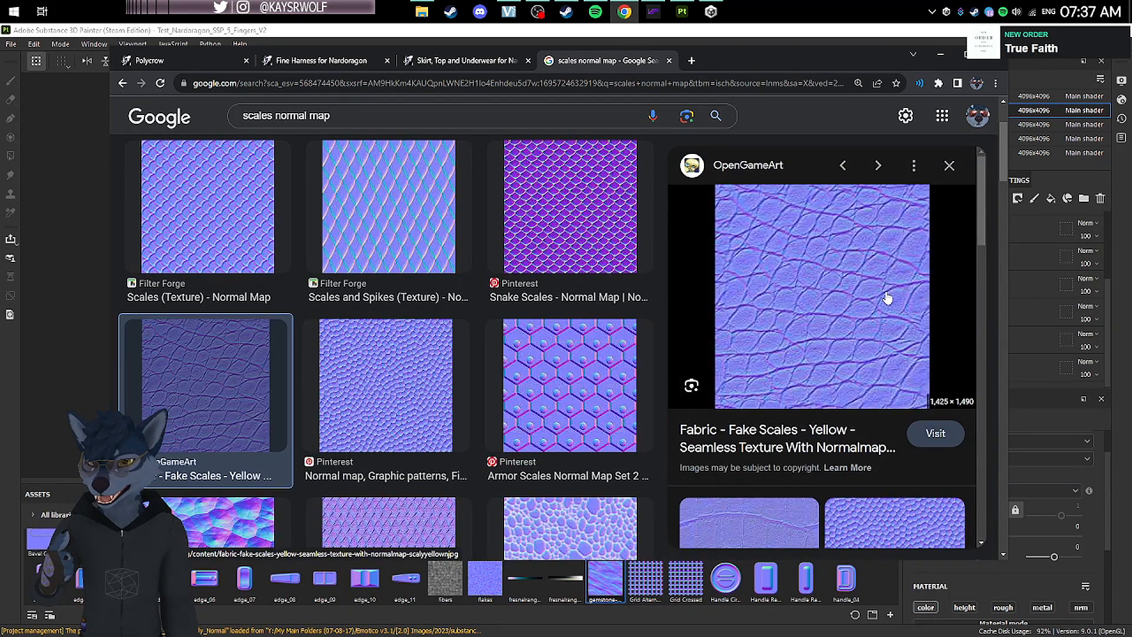
click(949, 166)
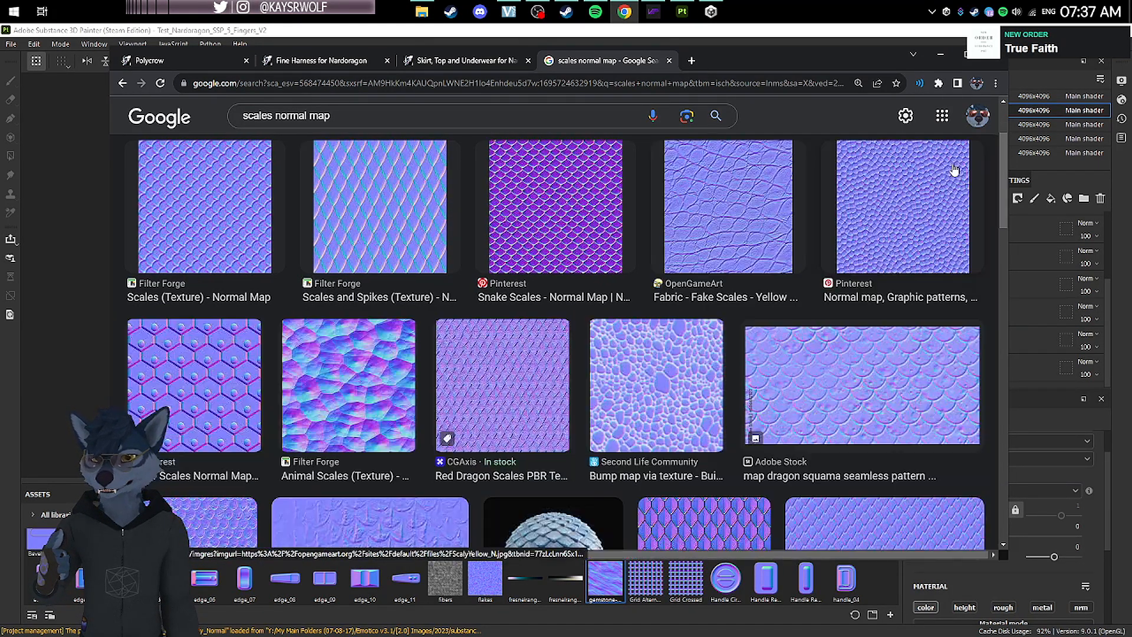
scroll(784, 261, down, 5)
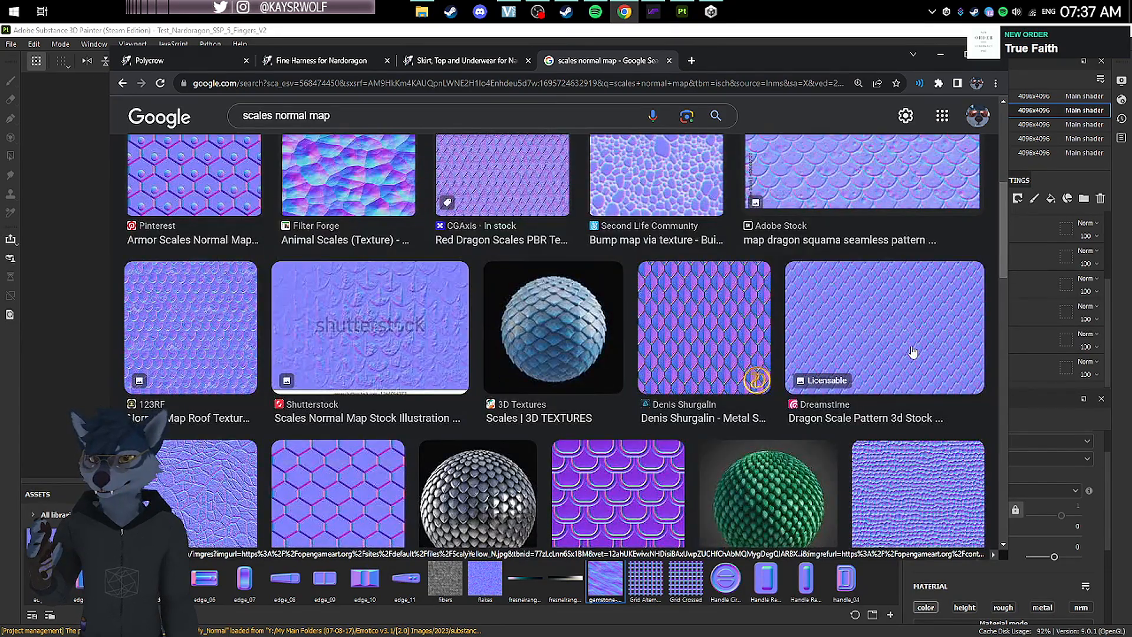
scroll(913, 352, down, 3)
scroll(784, 350, up, 8)
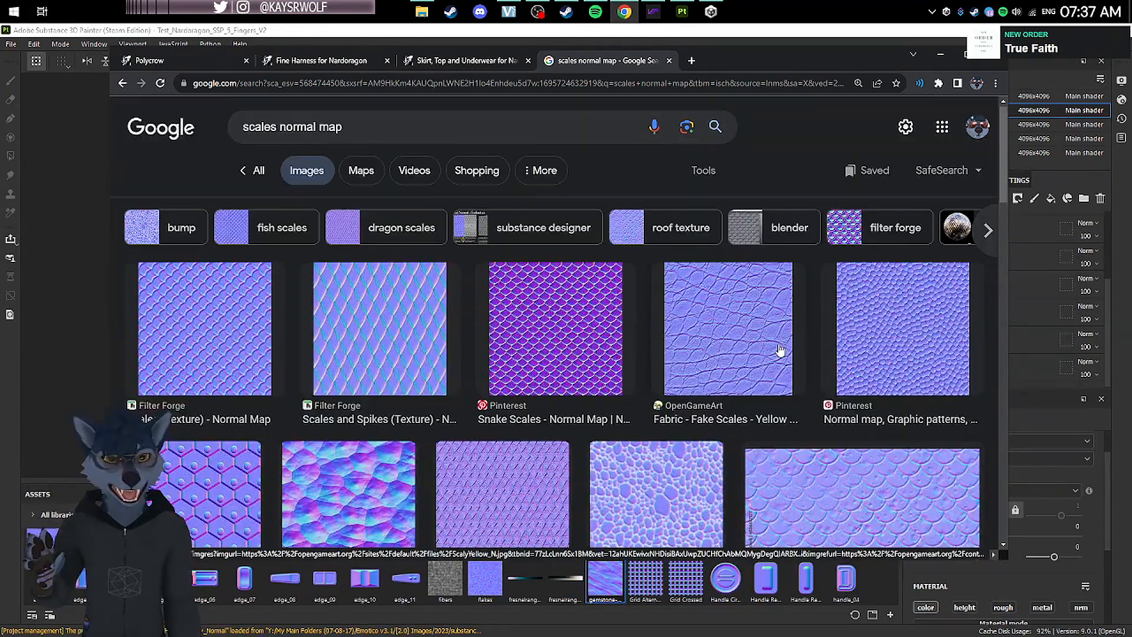
Step: View the "Scales and Spikes (Texture)" normal map image in its own tab, close it and look through further results
click(384, 336)
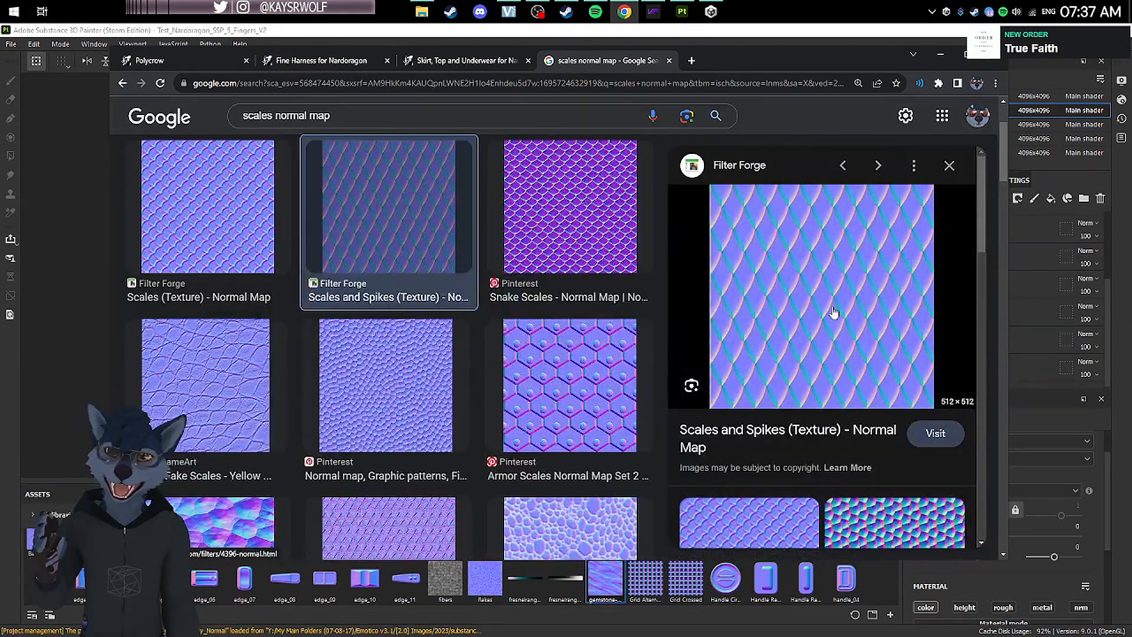
right_click(827, 287)
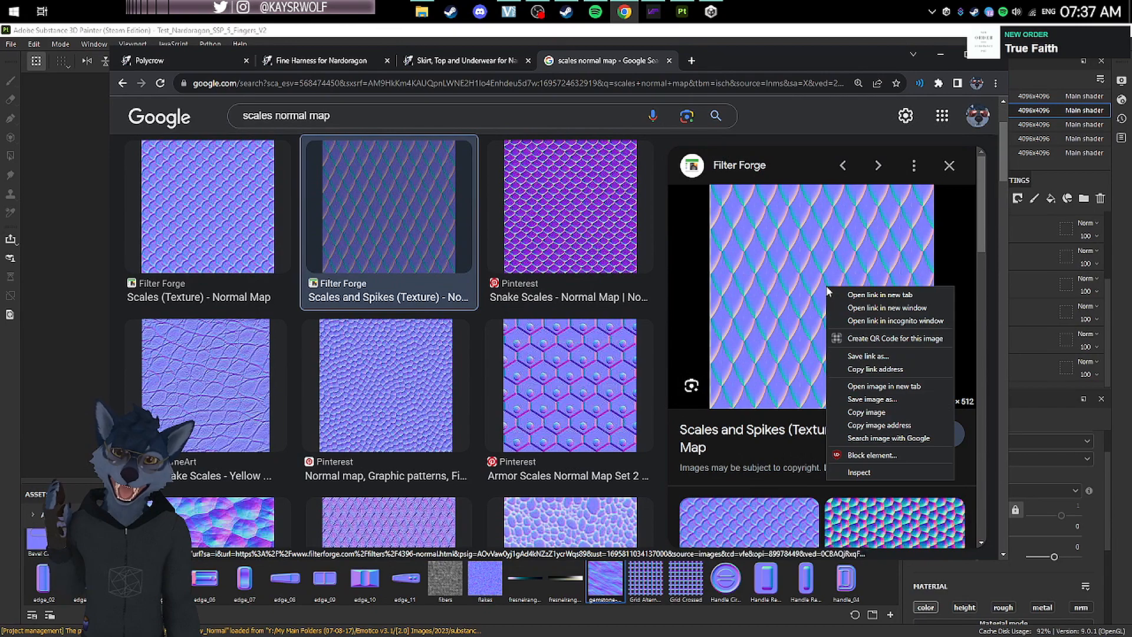
click(890, 387)
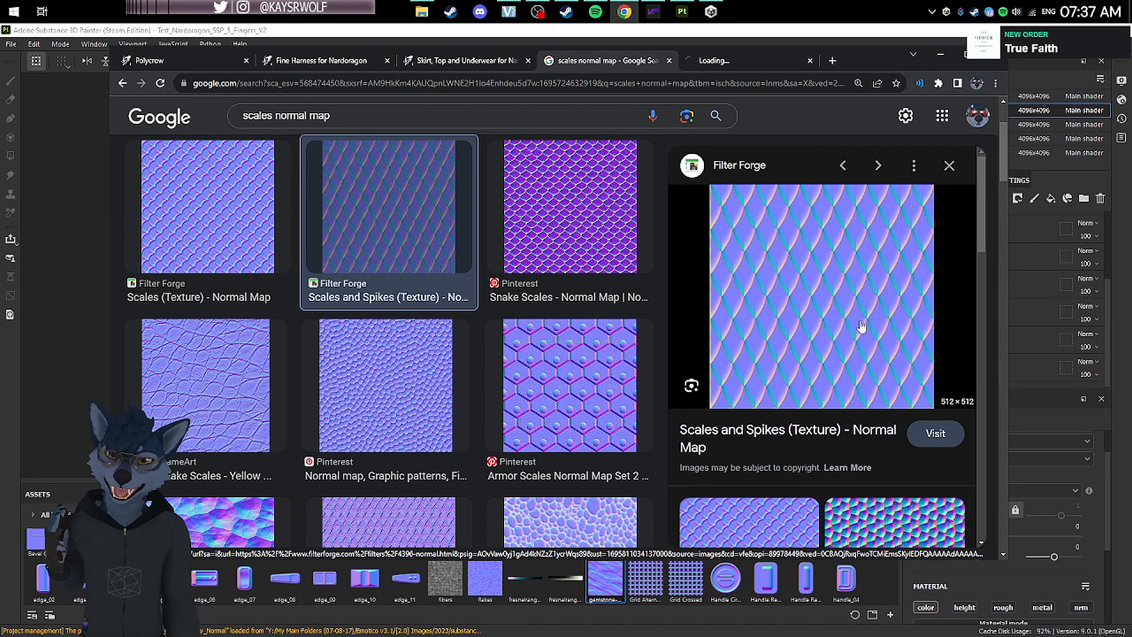
click(766, 62)
key(ctrl+w)
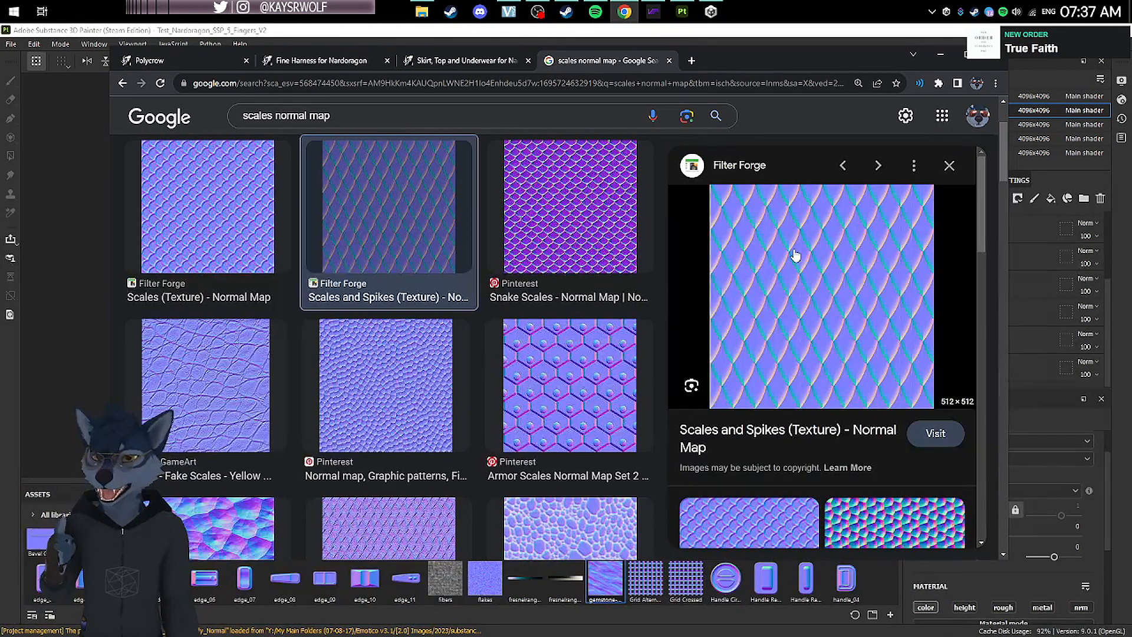
click(950, 166)
scroll(944, 177, down, 3)
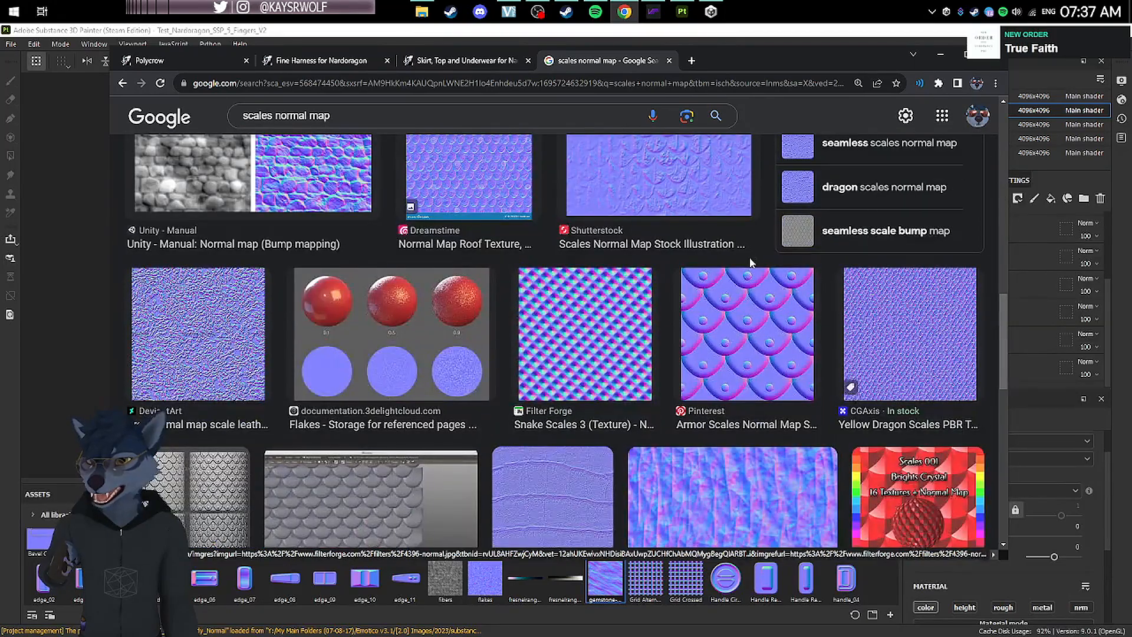
Step: Switch back to Substance 3D Painter and add the Scale Normal image file to the resources for import
key(alt+Left)
click(938, 57)
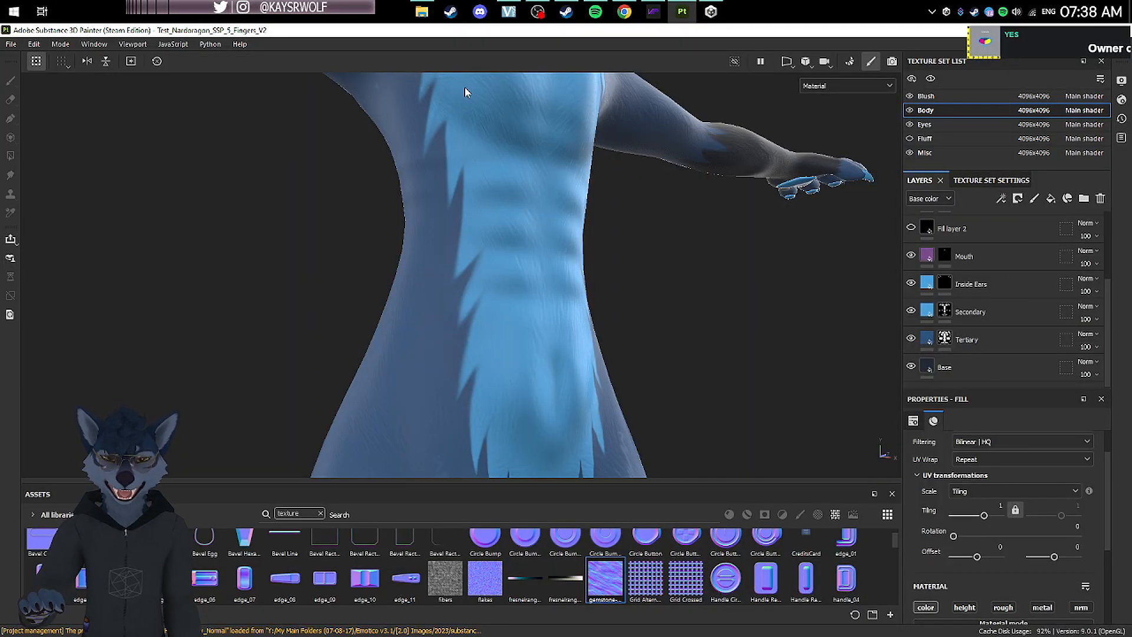
click(10, 44)
click(74, 193)
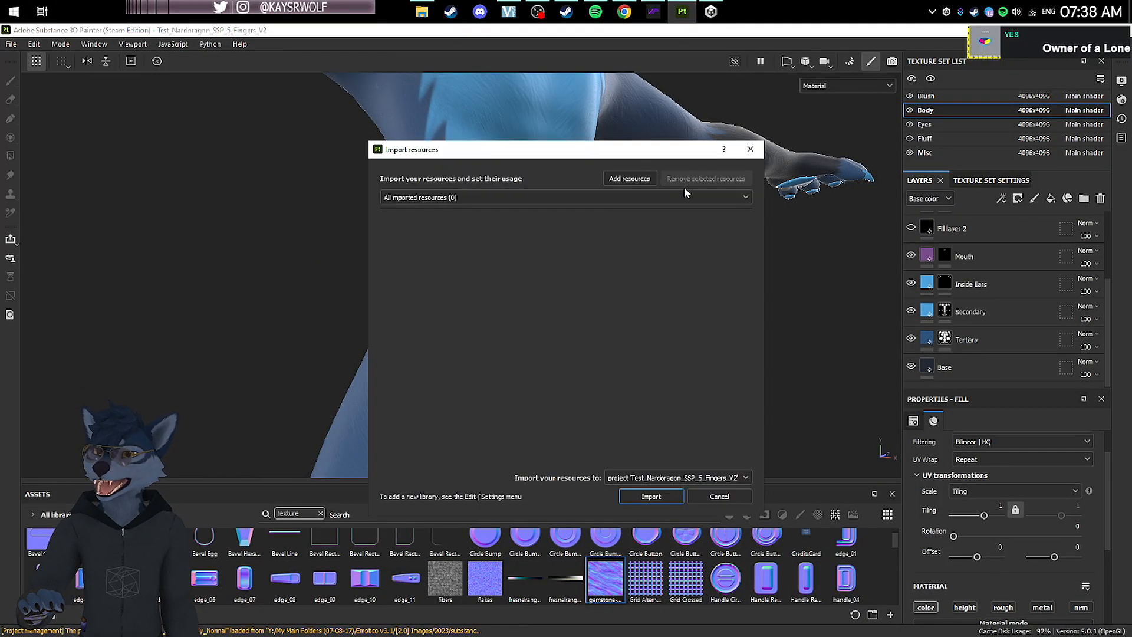
click(630, 179)
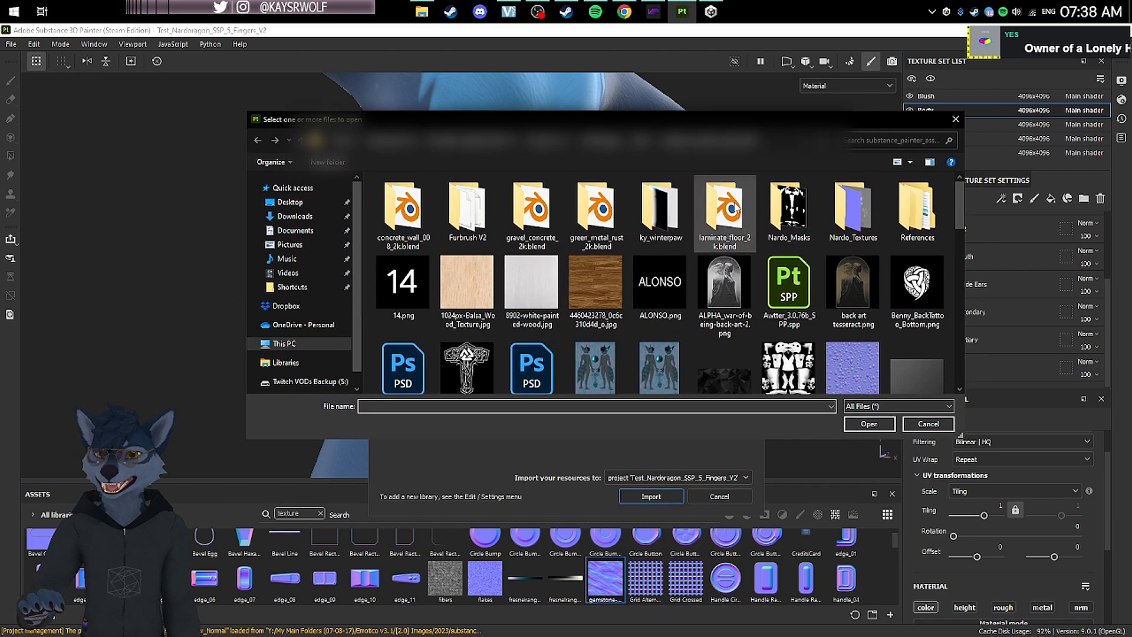
scroll(744, 222, down, 5)
scroll(744, 222, down, 10)
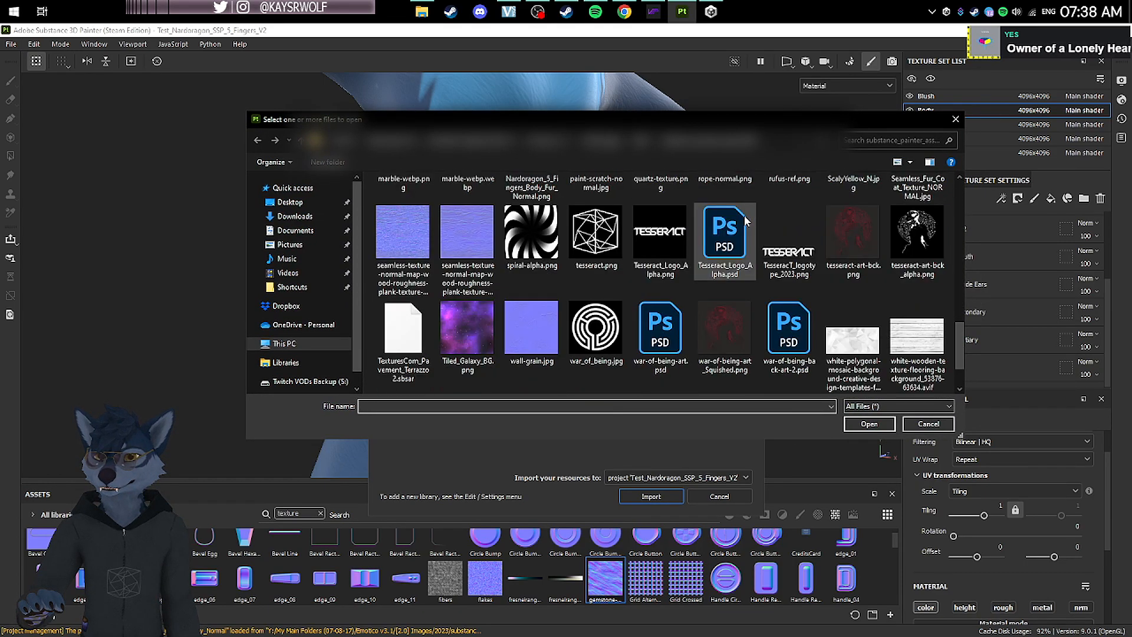
double_click(740, 216)
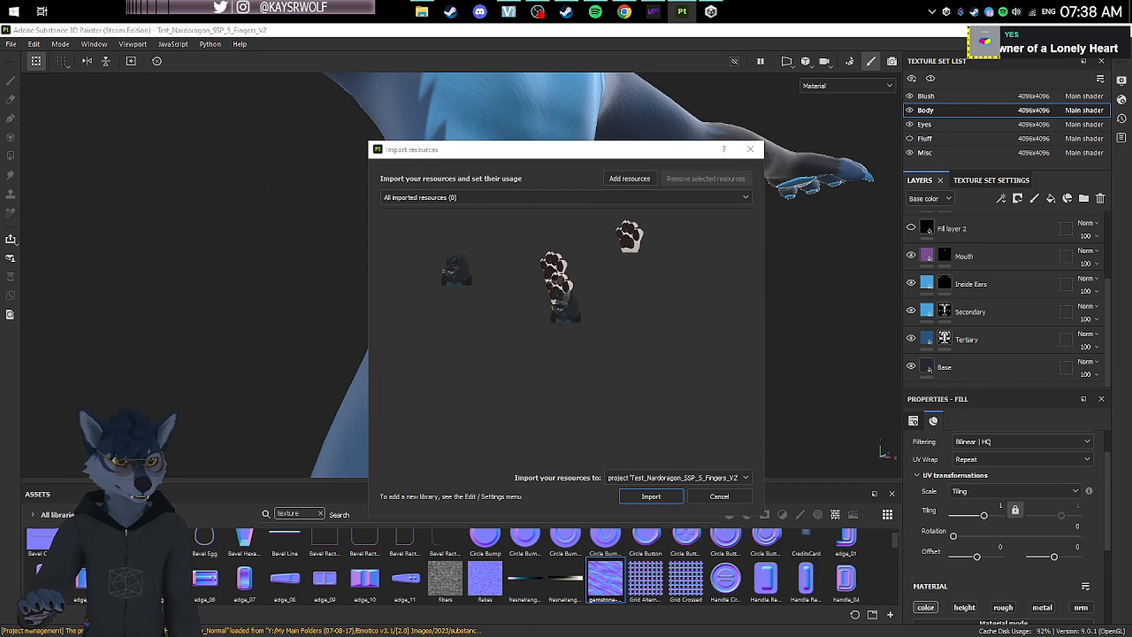
Step: Import the Scale Normal image as a texture into the current project and check its resource details
click(718, 477)
click(696, 464)
click(649, 497)
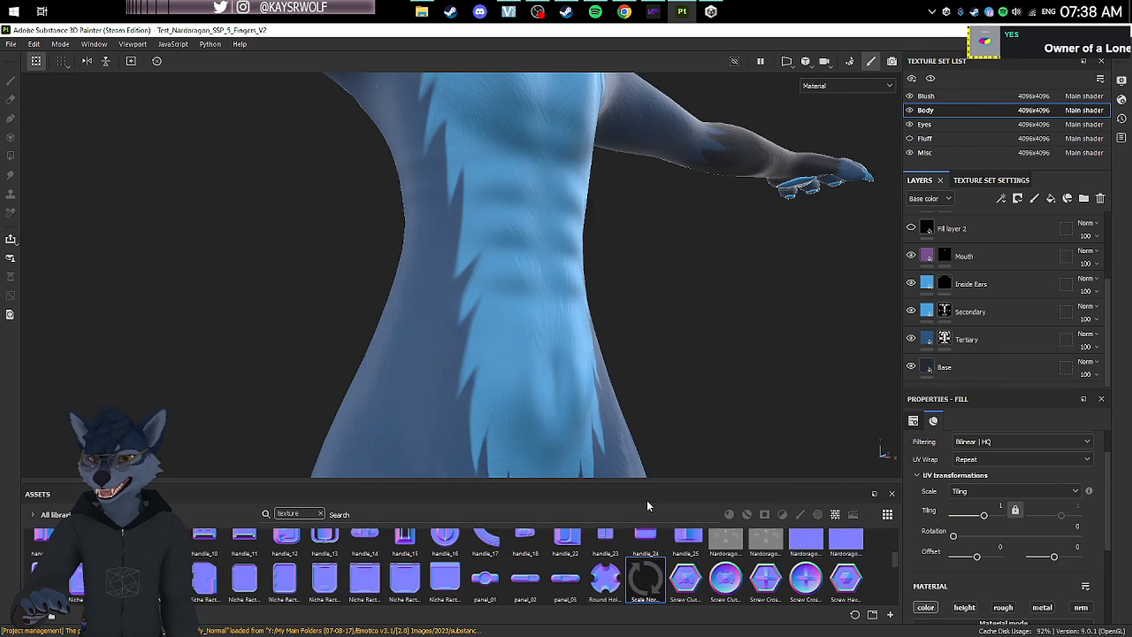
right_click(642, 591)
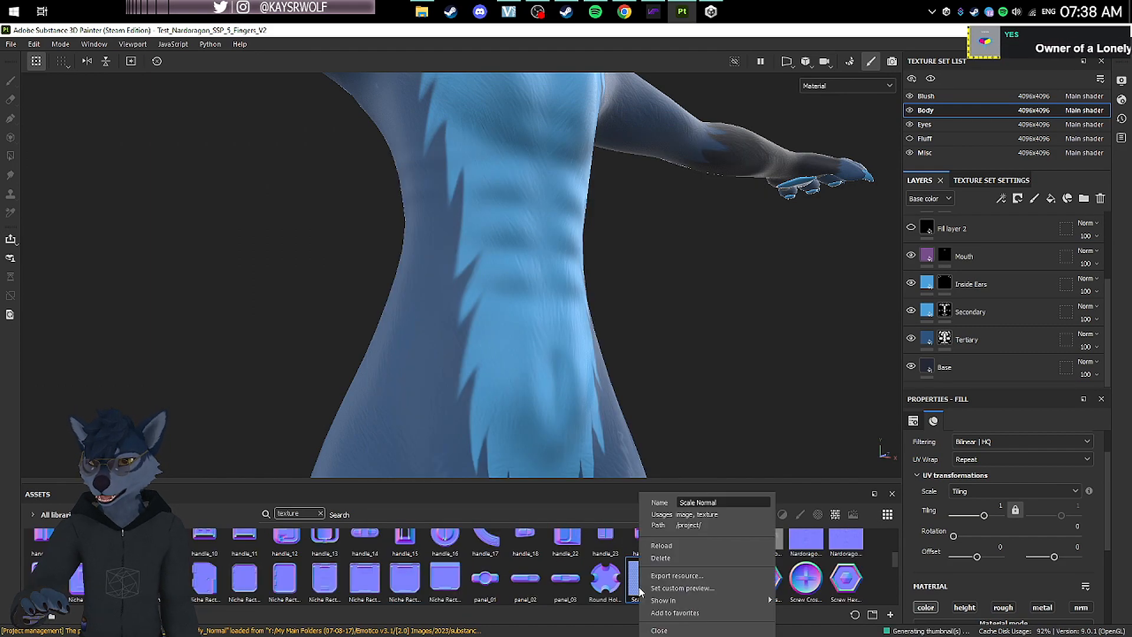
click(721, 362)
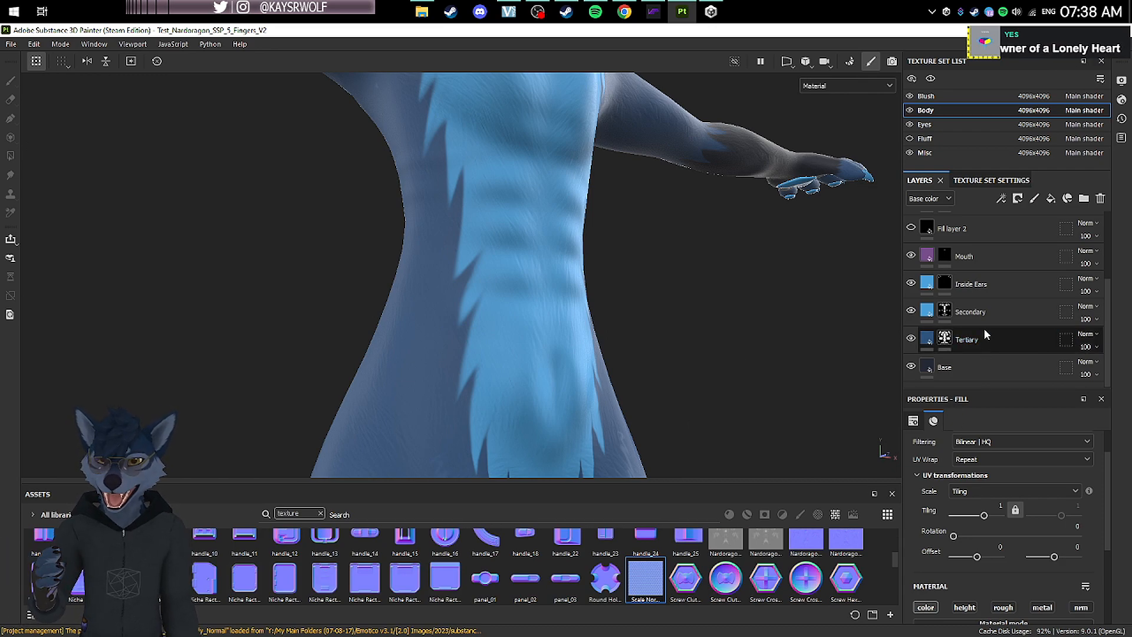
Step: Add a fill layer to the Body texture set with only the normal channel enabled and give it a black mask
scroll(477, 258, down, 5)
alt+middle_drag(490, 230, 515, 344)
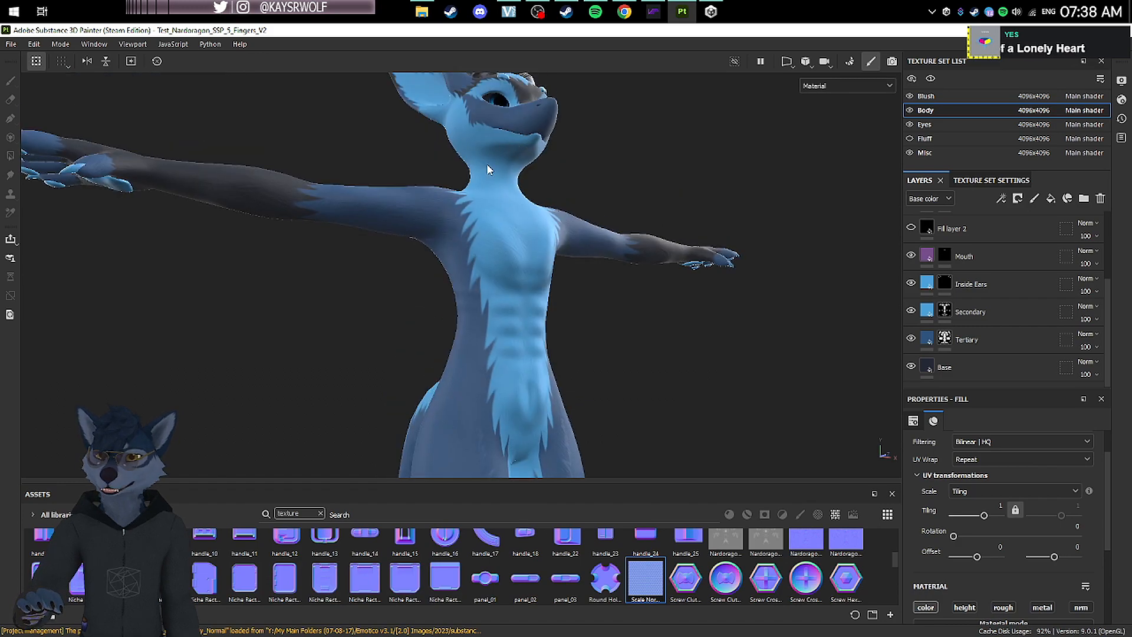
click(1049, 200)
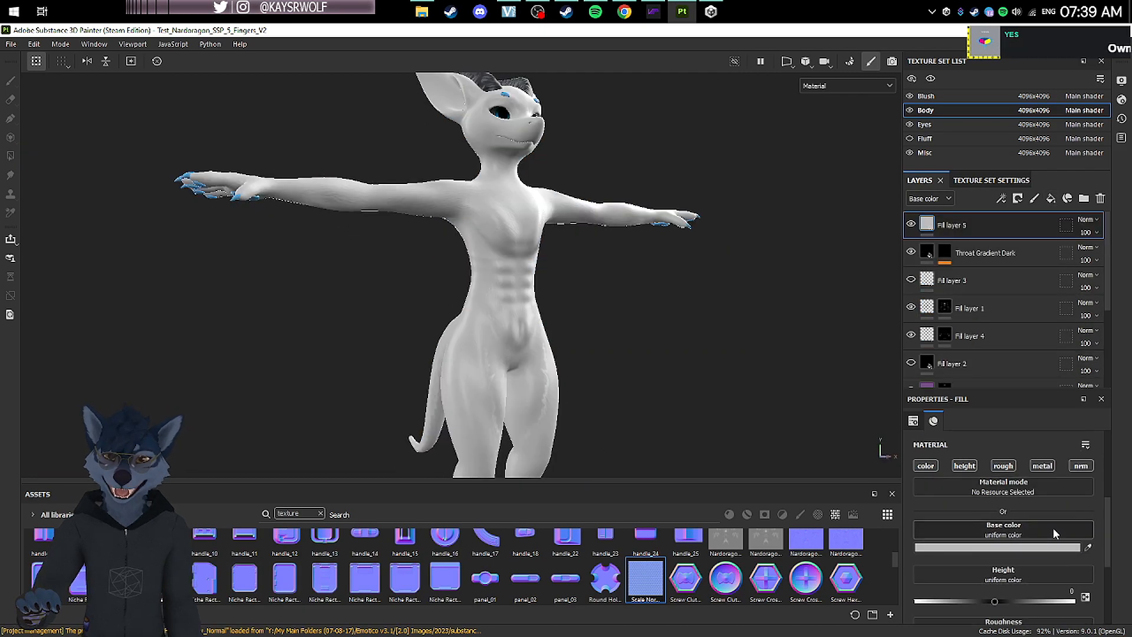
scroll(1053, 528, down, 5)
scroll(1083, 481, up, 2)
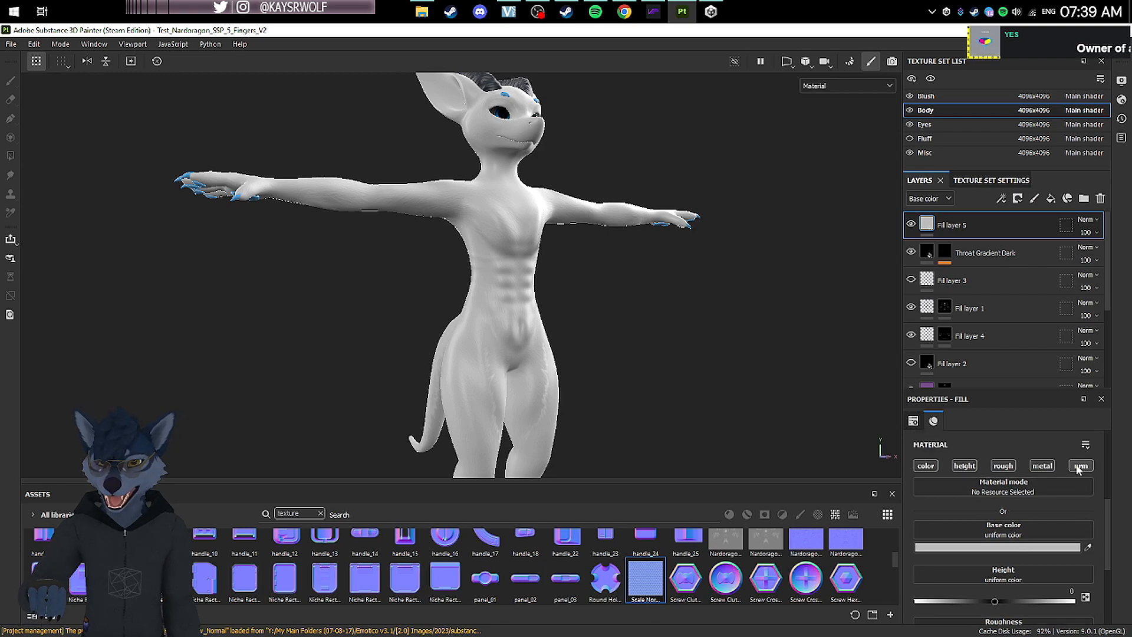
right_click(1078, 522)
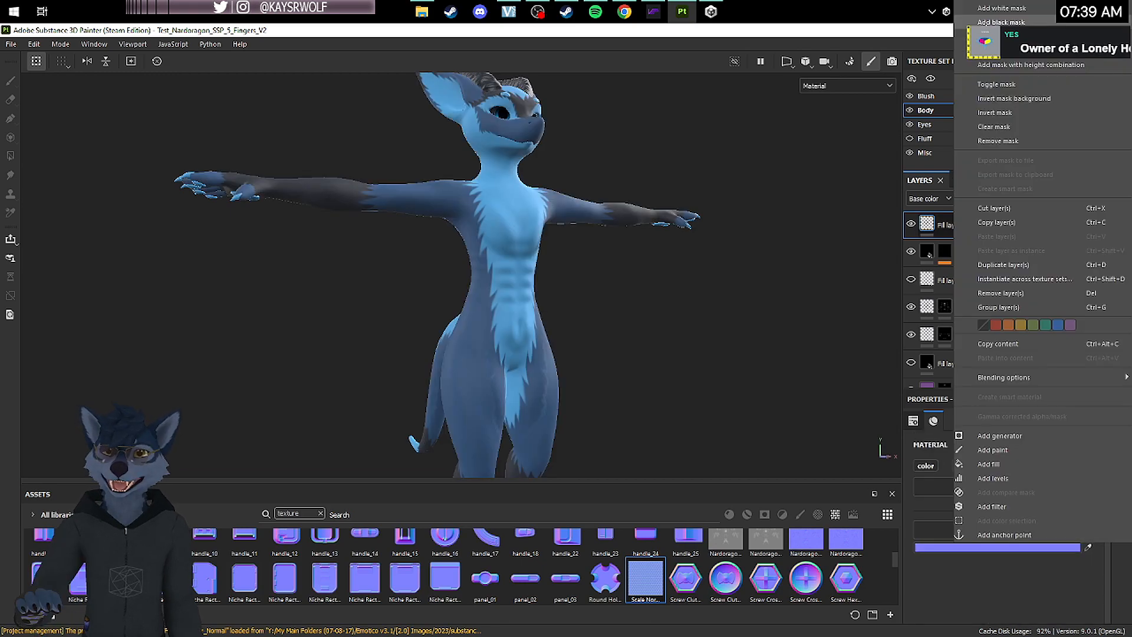
click(988, 23)
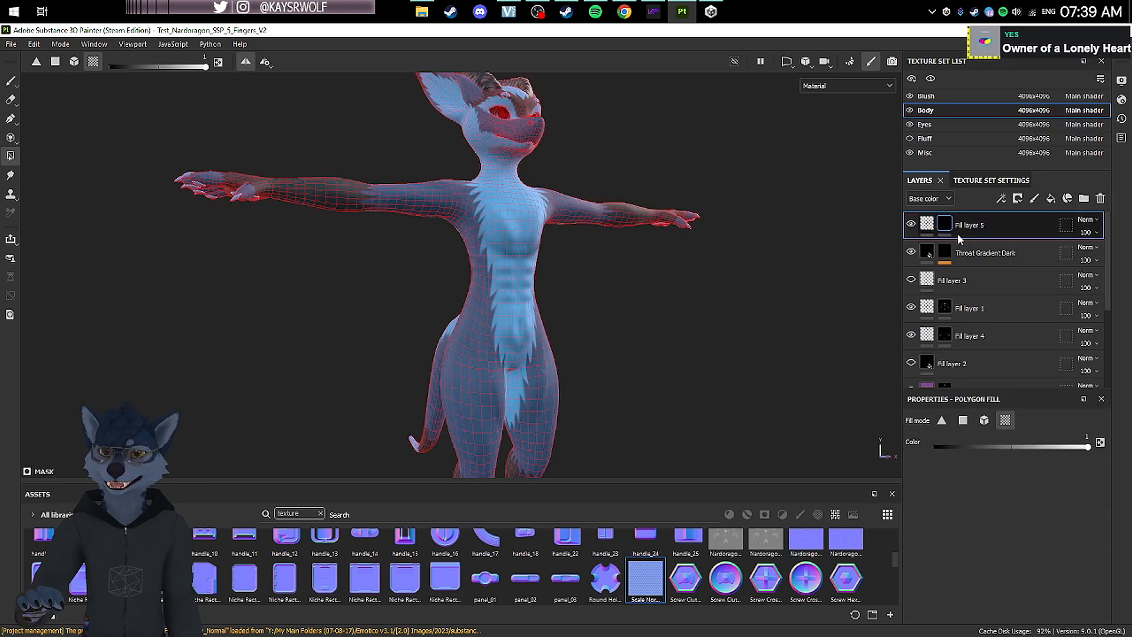
Step: Move the masked fill layer directly above the Base layer and rename it "Scales chest"
drag(959, 238, 1014, 348)
scroll(1015, 347, down, 2)
drag(970, 264, 1002, 345)
double_click(970, 339)
text(Scales chest)
key(Return)
Step: Paint white over the belly in the Scales chest mask with a brush of size 11.43 and flow 100
click(10, 81)
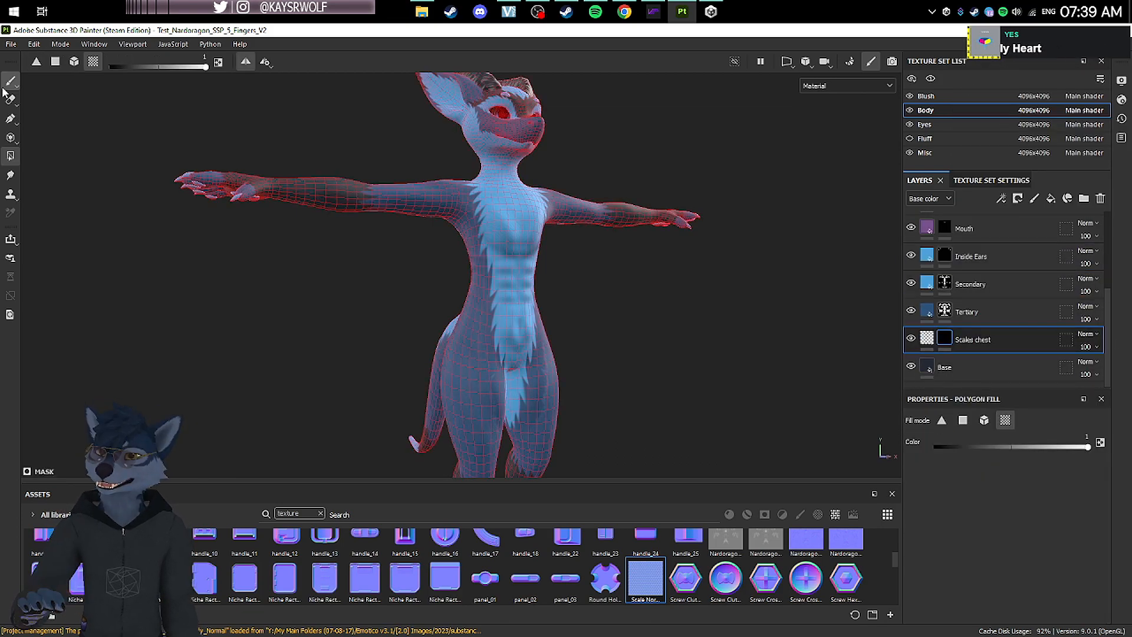
scroll(581, 292, up, 5)
alt+middle_drag(524, 307, 546, 224)
ctrl+right_drag(505, 297, 505, 304)
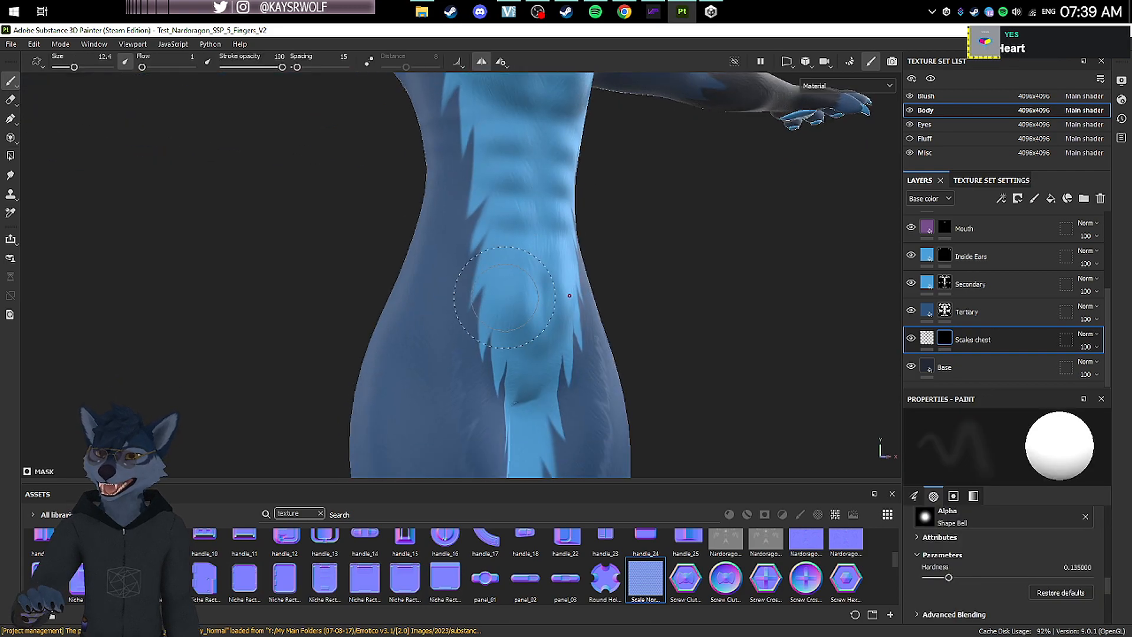
alt+drag(508, 274, 682, 232)
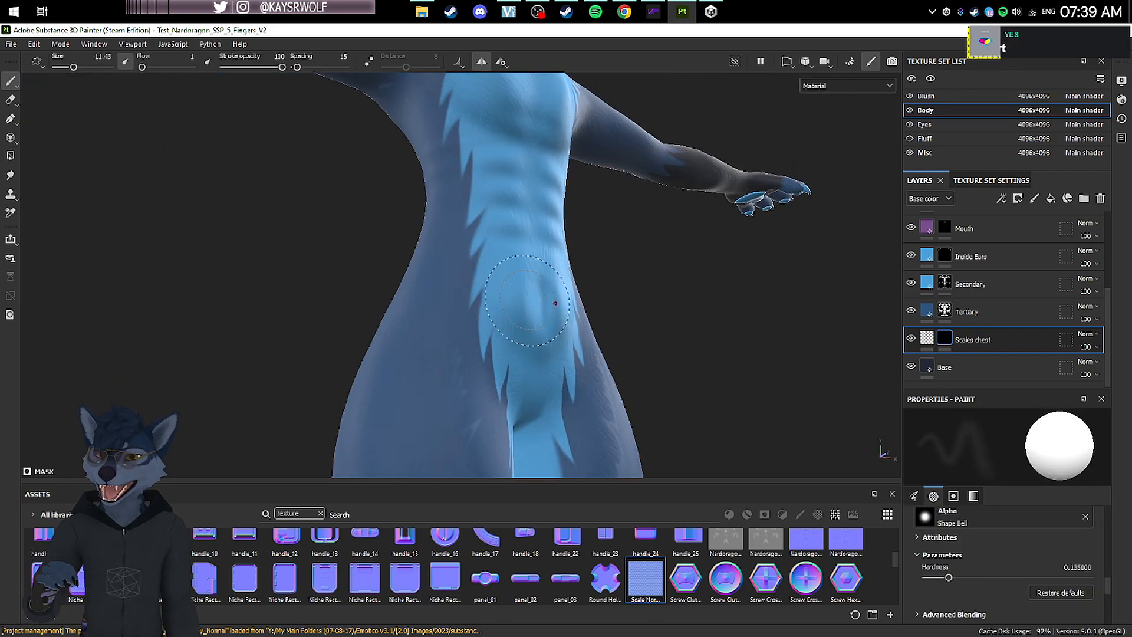
scroll(718, 291, down, 2)
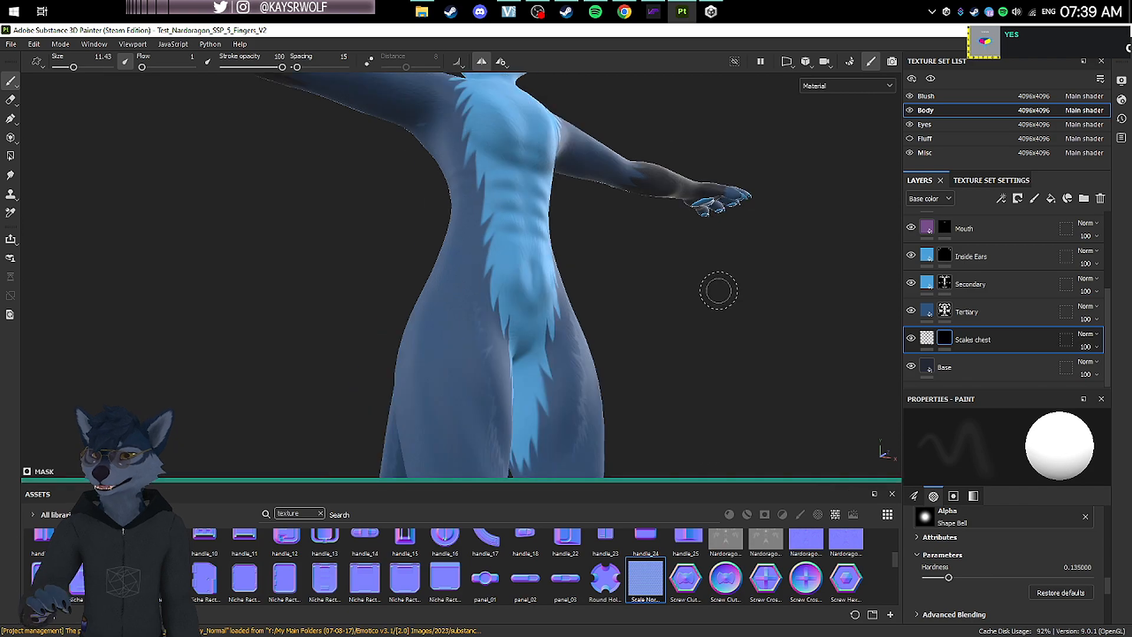
alt+drag(615, 289, 600, 292)
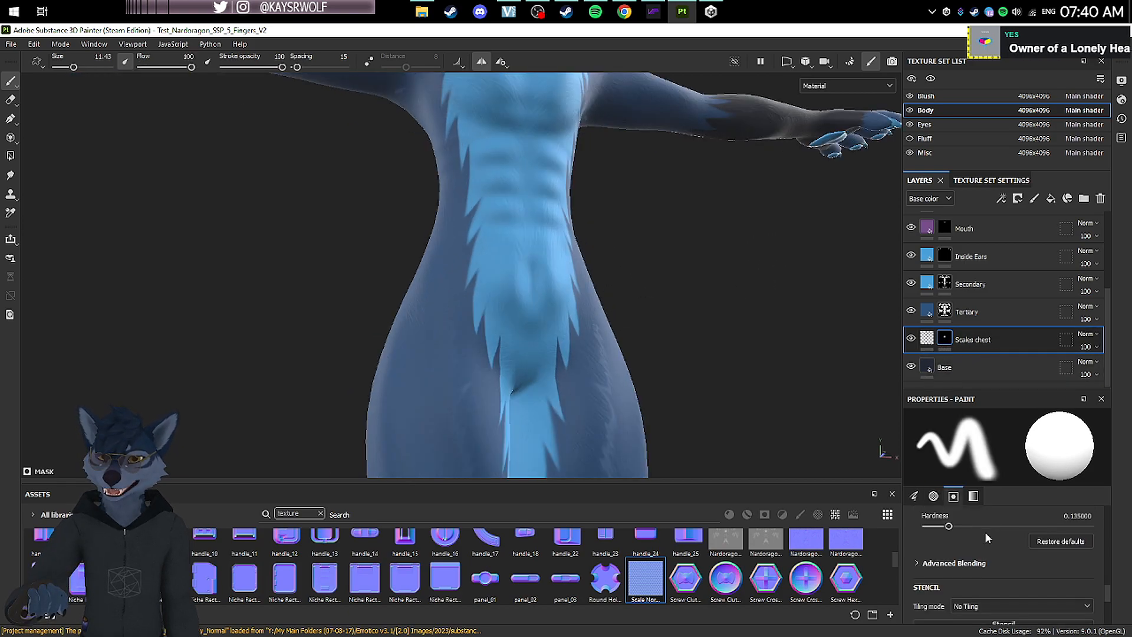
scroll(986, 548, down, 3)
alt+drag(471, 304, 511, 301)
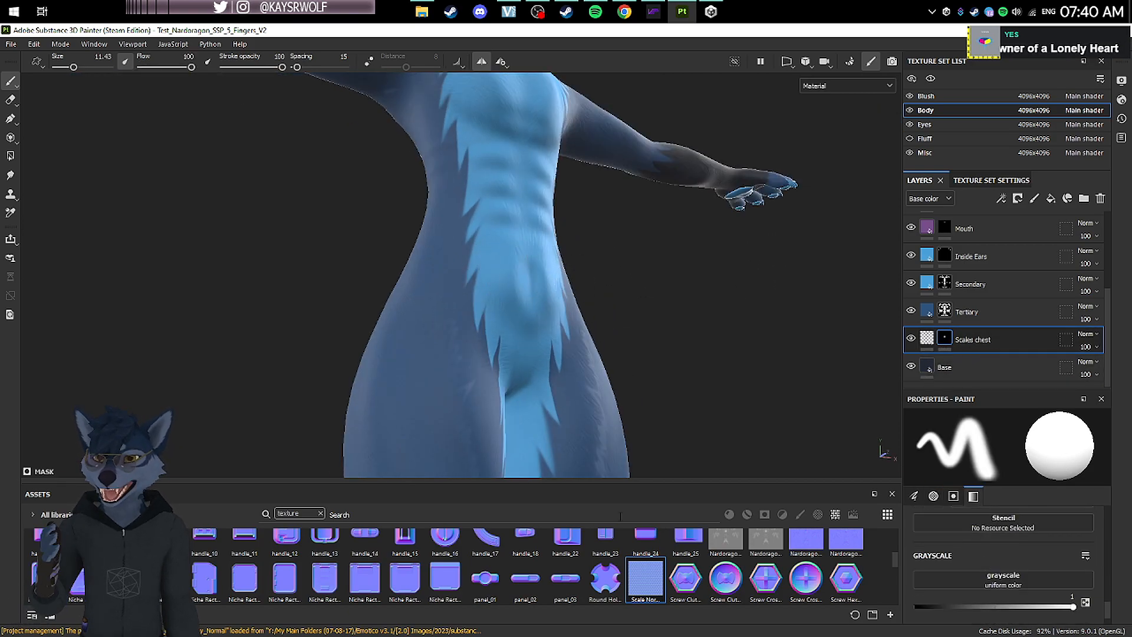
Step: Assign the Scale Normal texture to the Scales chest layer's normal channel and set its tiling to 16
click(928, 339)
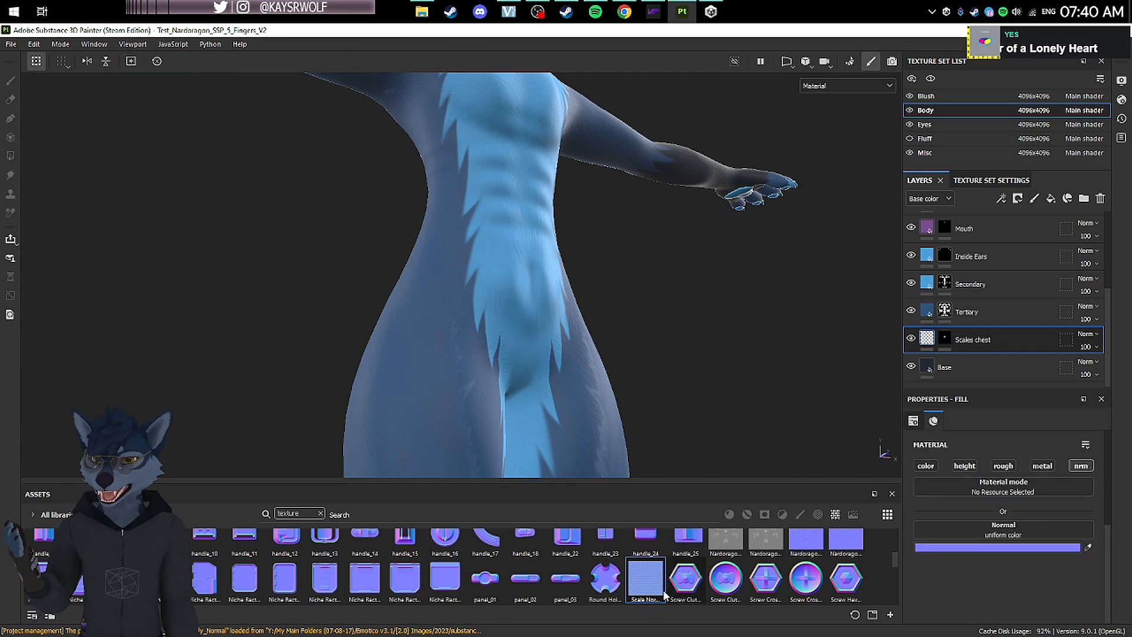
drag(649, 591, 999, 529)
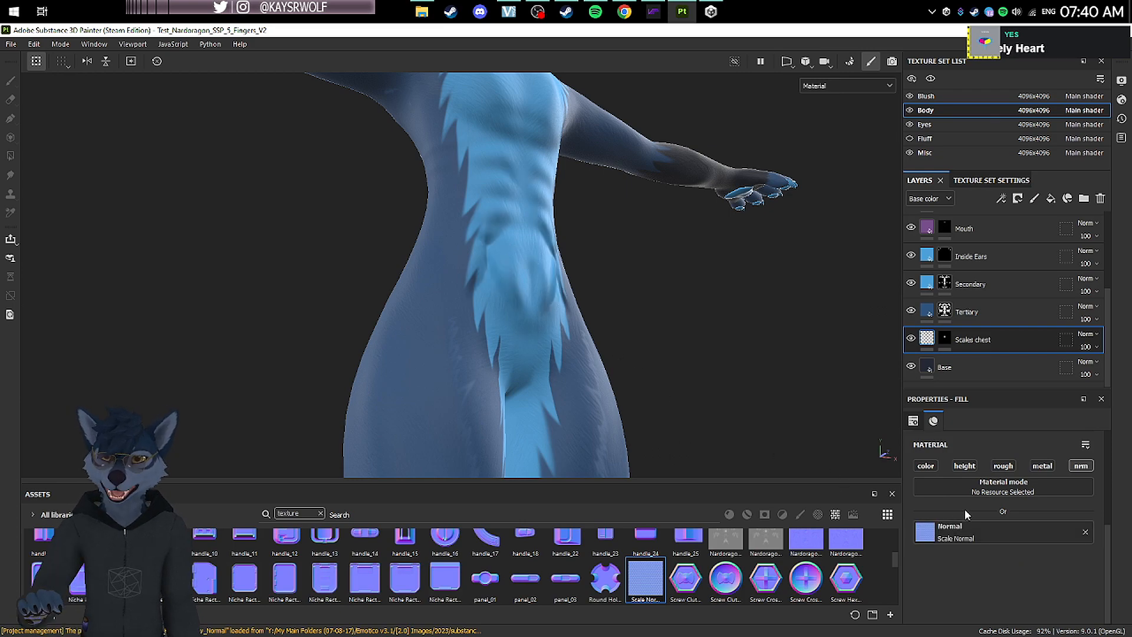
scroll(965, 509, up, 2)
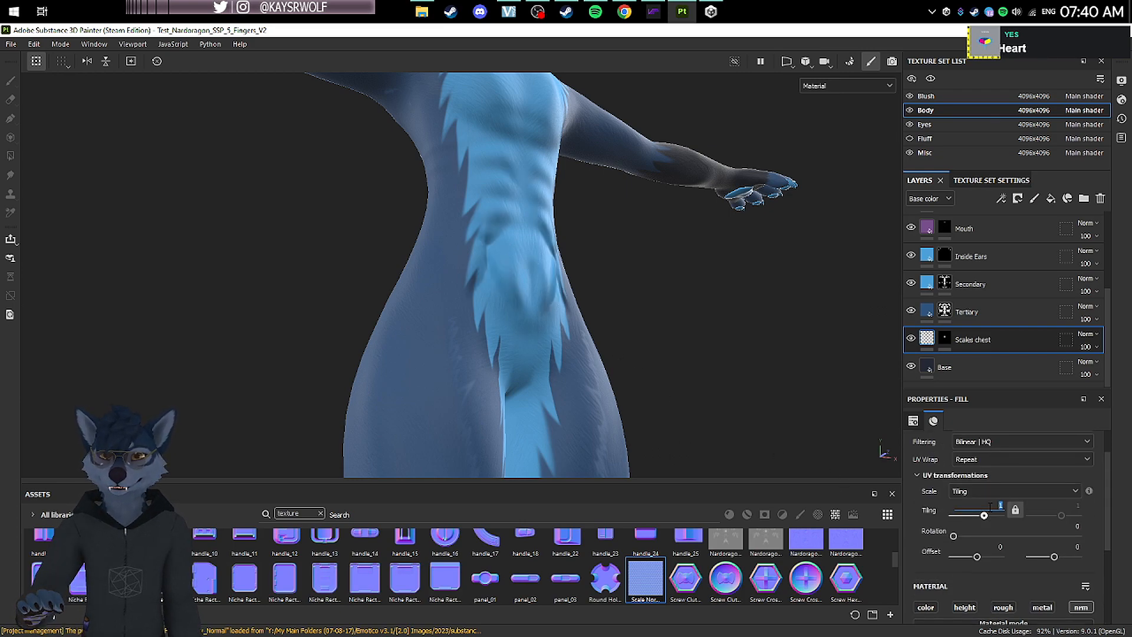
key(Return)
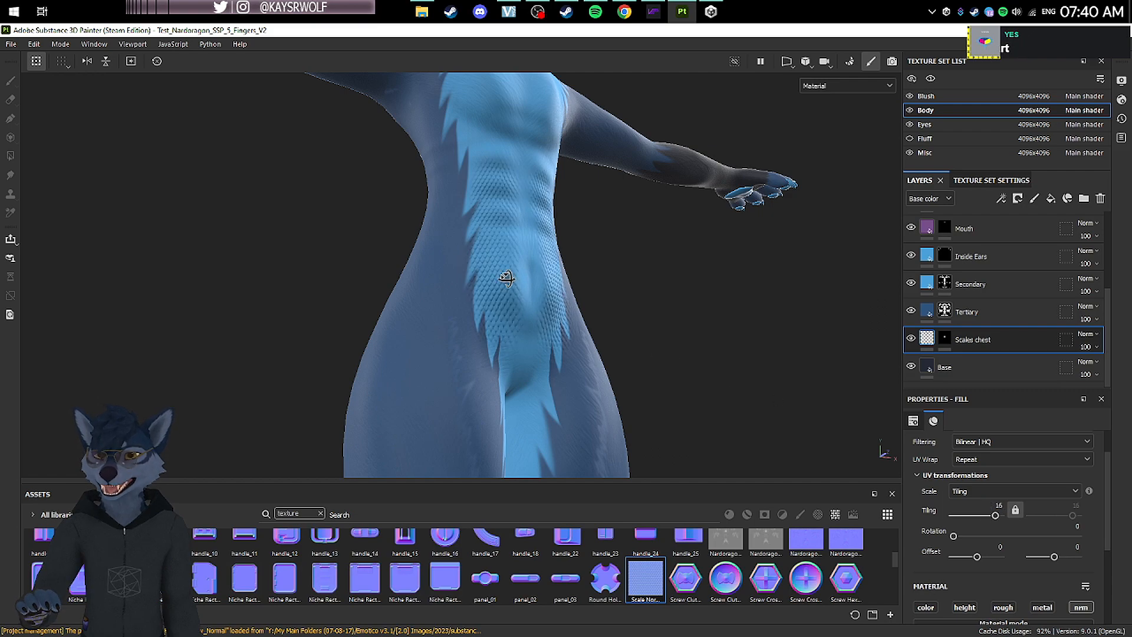
Step: Extend the white painting in the Scales chest mask over the lower belly and up the chest with the 11.43 brush
alt+drag(507, 279, 441, 250)
click(945, 338)
alt+drag(556, 433, 540, 378)
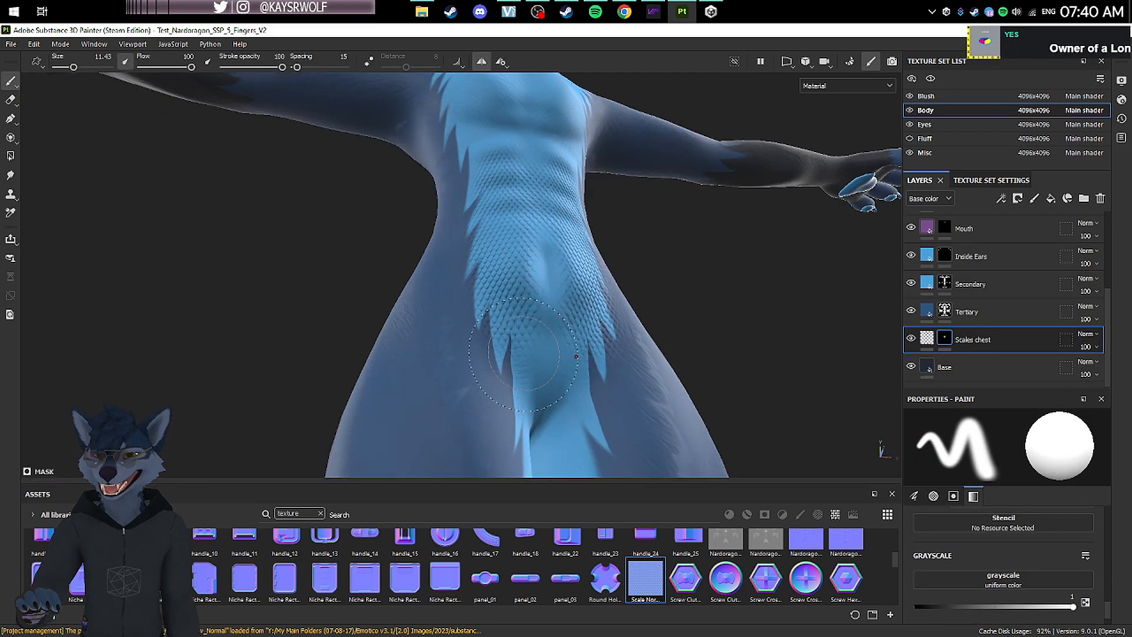
alt+drag(521, 150, 562, 260)
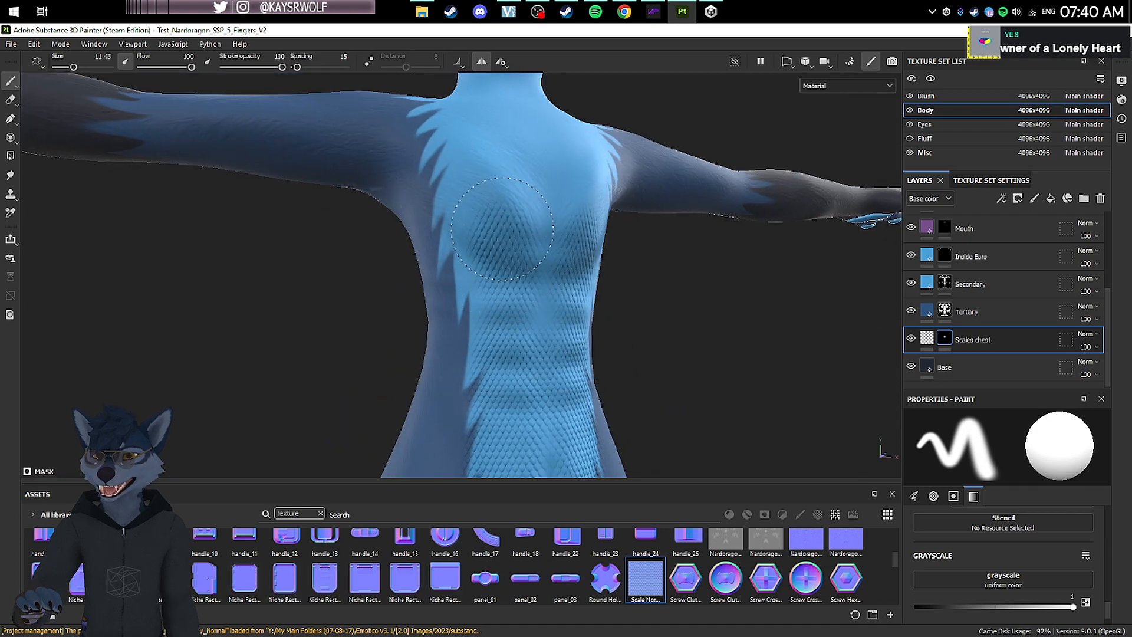
mouse_move(503, 167)
alt+mouse_down()
mouse_move(519, 245)
mouse_move(602, 265)
mouse_move(572, 172)
alt+mouse_up()
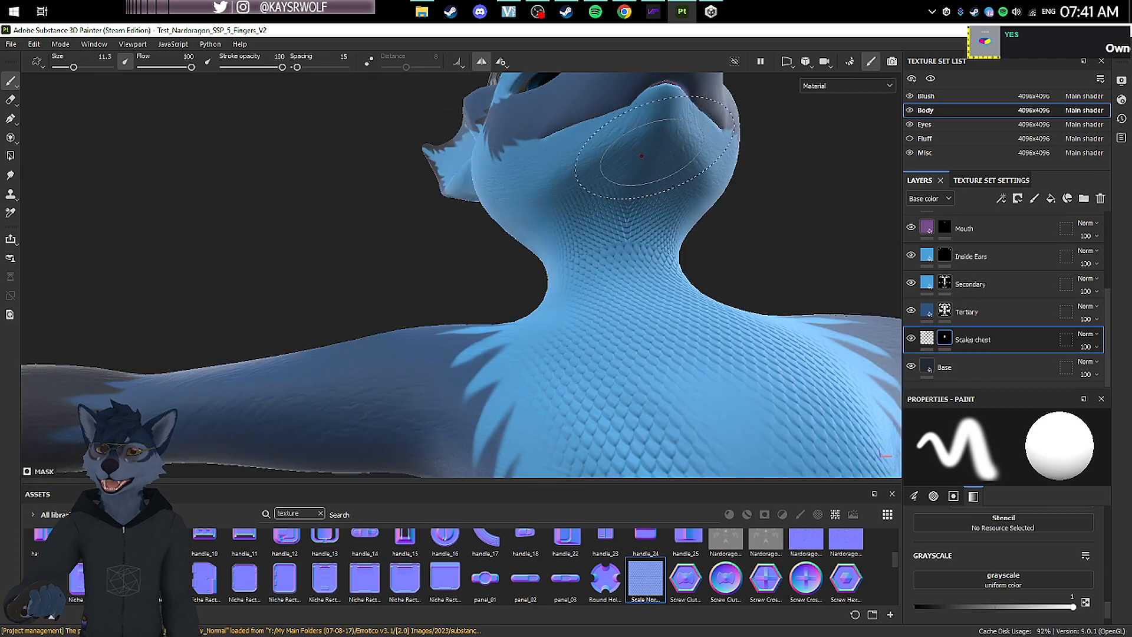
Step: Reduce the brush size to 8.66 and paint the Scales chest mask over the neck and throat up to the chin
key(bracketleft)
key(bracketleft)
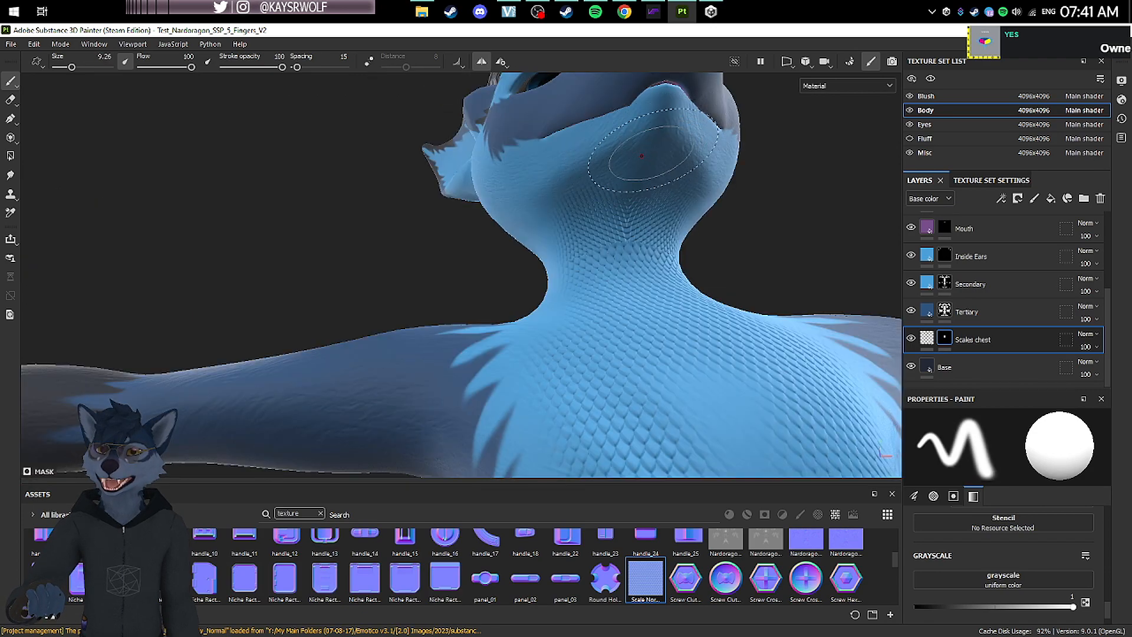
key(bracketleft)
mouse_move(608, 236)
alt+mouse_down()
mouse_move(550, 286)
mouse_move(550, 308)
mouse_move(634, 334)
alt+mouse_up()
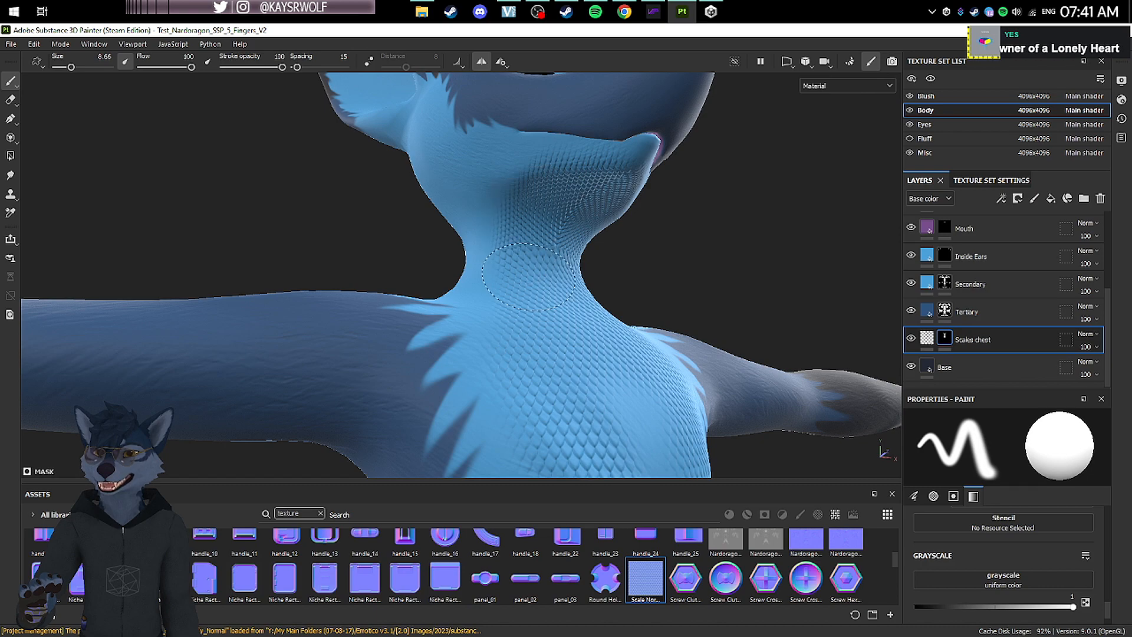
Step: Enlarge the brush to 24.59 and paint the Scales chest mask over the shoulder and upper arm
scroll(587, 173, up, 3)
mouse_move(587, 177)
alt+mouse_down()
mouse_move(448, 207)
mouse_move(437, 183)
alt+mouse_up()
scroll(556, 232, down, 3)
alt+drag(556, 232, 434, 308)
mouse_move(474, 297)
alt+right_down()
mouse_move(486, 311)
mouse_move(466, 276)
alt+right_up()
ctrl+right_drag(466, 276, 490, 274)
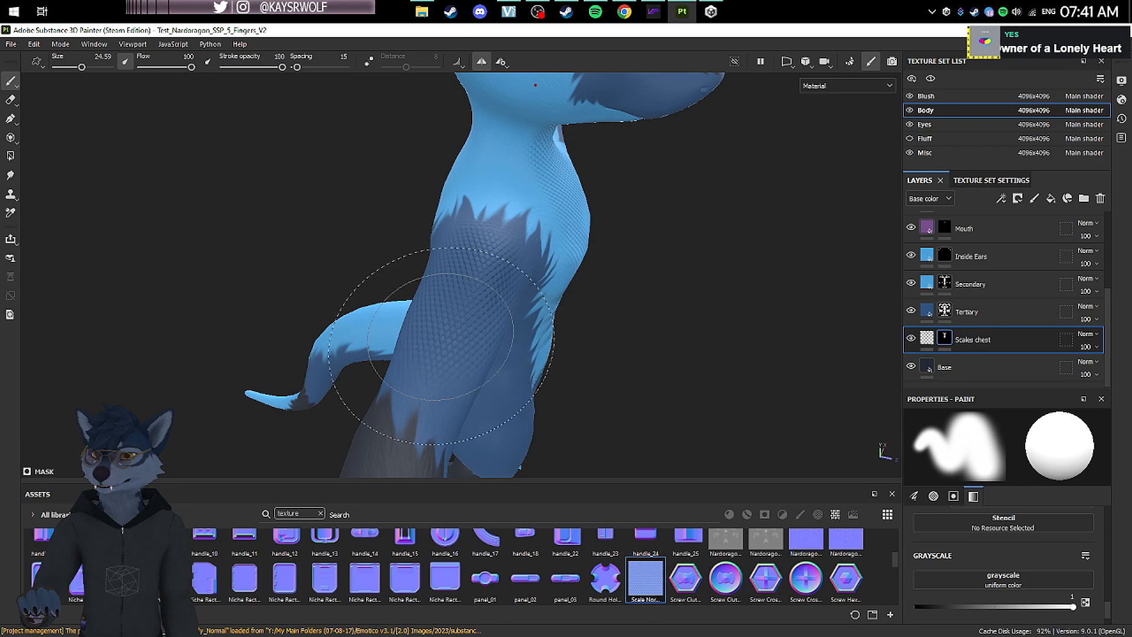
Step: Paint the Scales chest mask over the outer hips and thighs with the 24.59 brush
alt+drag(465, 332, 464, 262)
scroll(463, 261, up, 2)
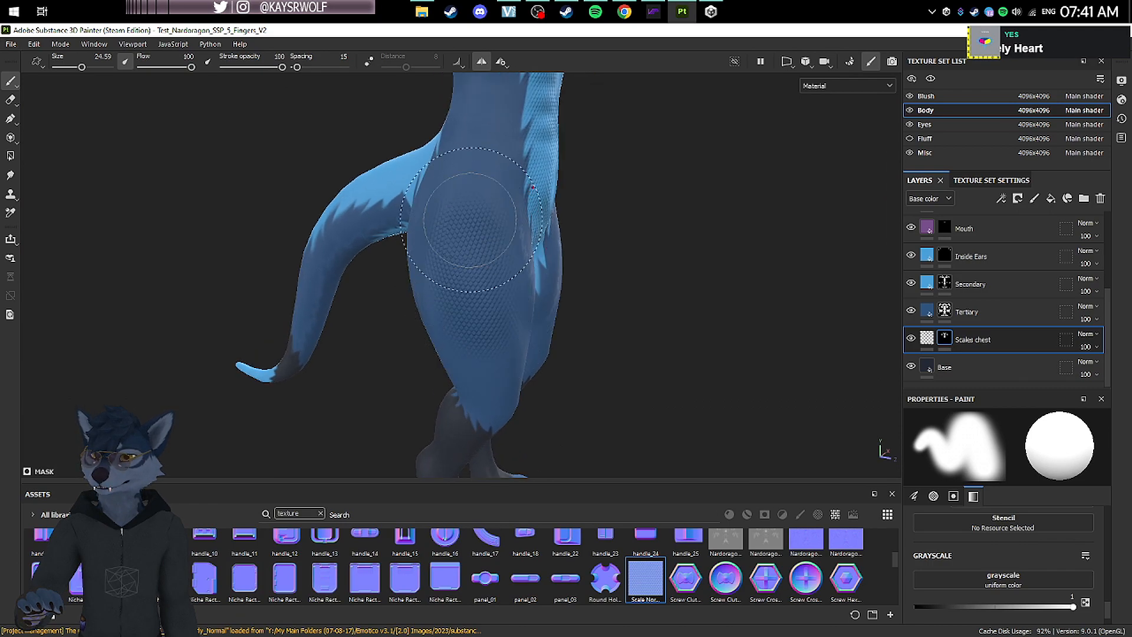
scroll(480, 187, down, 4)
alt+drag(560, 206, 124, 217)
scroll(519, 227, up, 6)
scroll(645, 190, down, 3)
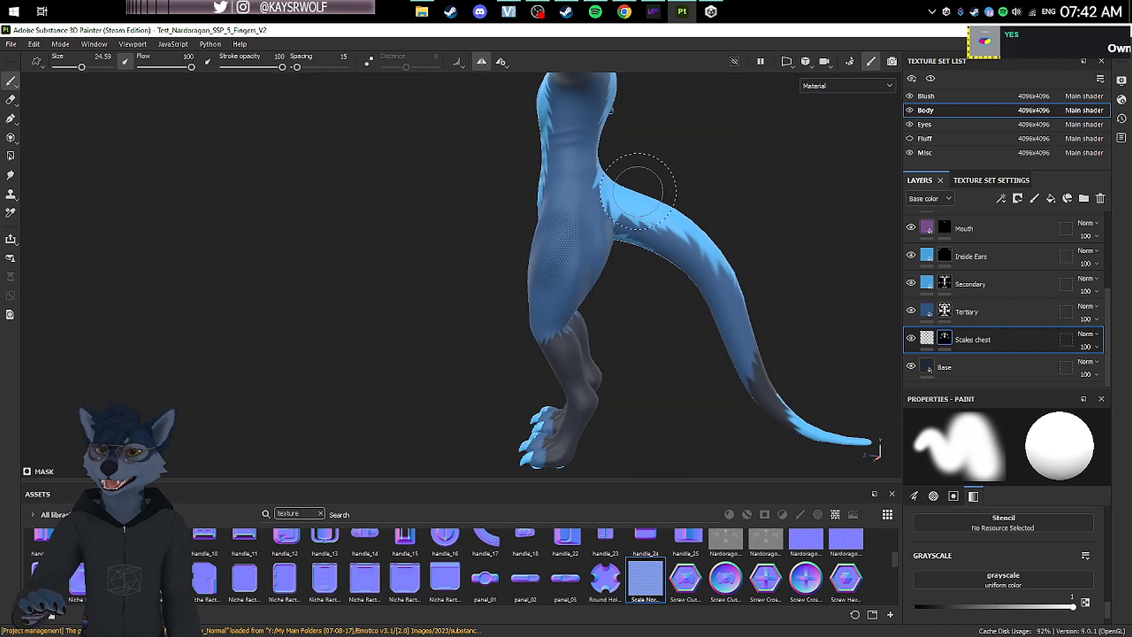
Step: Paint the Scales chest mask over the base and upper part of the tail
scroll(662, 180, up, 4)
scroll(658, 180, down, 3)
alt+drag(610, 184, 485, 217)
alt+middle_drag(486, 217, 410, 263)
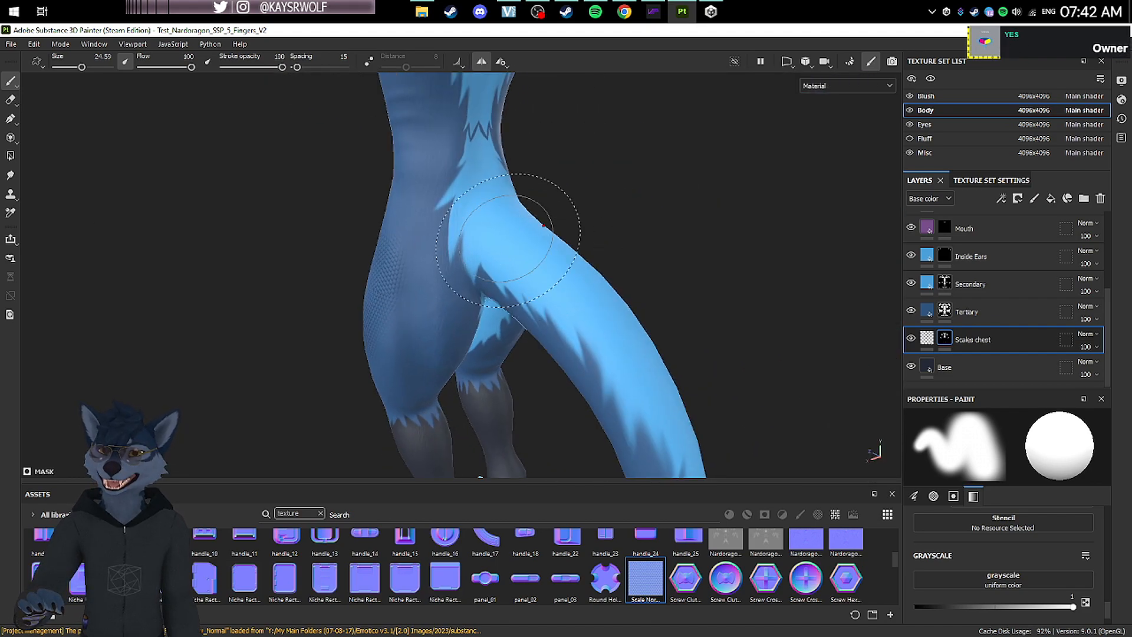
mouse_move(508, 241)
mouse_down()
mouse_move(606, 317)
mouse_move(364, 296)
mouse_up()
scroll(612, 323, down, 5)
scroll(401, 323, up, 5)
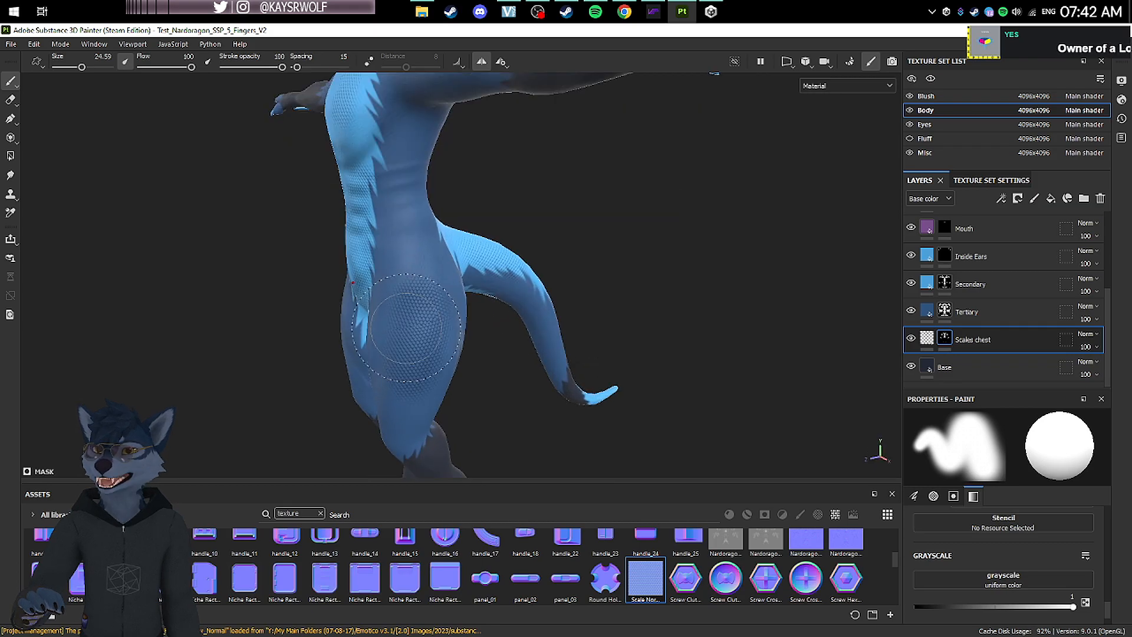
Step: Examine the scale coverage on the thighs, chest and arms up close and across the whole body
scroll(413, 330, up, 5)
mouse_move(501, 348)
mouse_down()
mouse_move(488, 283)
mouse_move(502, 278)
mouse_up()
scroll(472, 289, down, 5)
scroll(449, 207, down, 2)
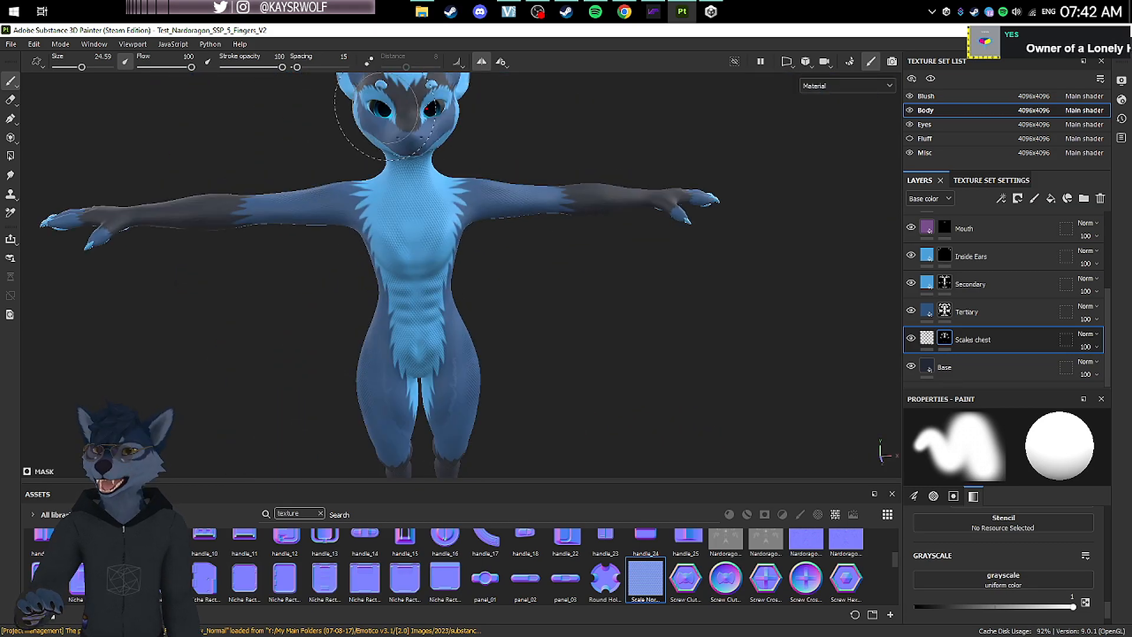
scroll(387, 111, up, 5)
alt+drag(413, 198, 513, 360)
scroll(513, 362, down, 5)
alt+middle_drag(575, 332, 678, 269)
scroll(678, 271, down, 4)
alt+drag(673, 295, 708, 356)
scroll(709, 357, up, 1)
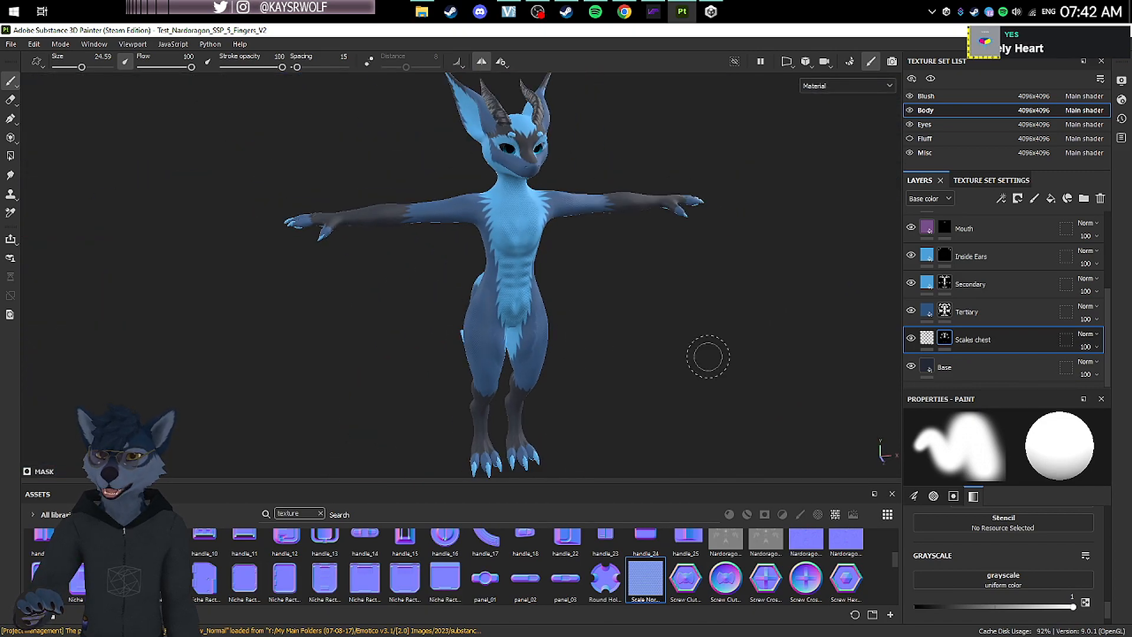
Step: Change the Scales chest fill layer's projection to Tri-planar projection
click(927, 338)
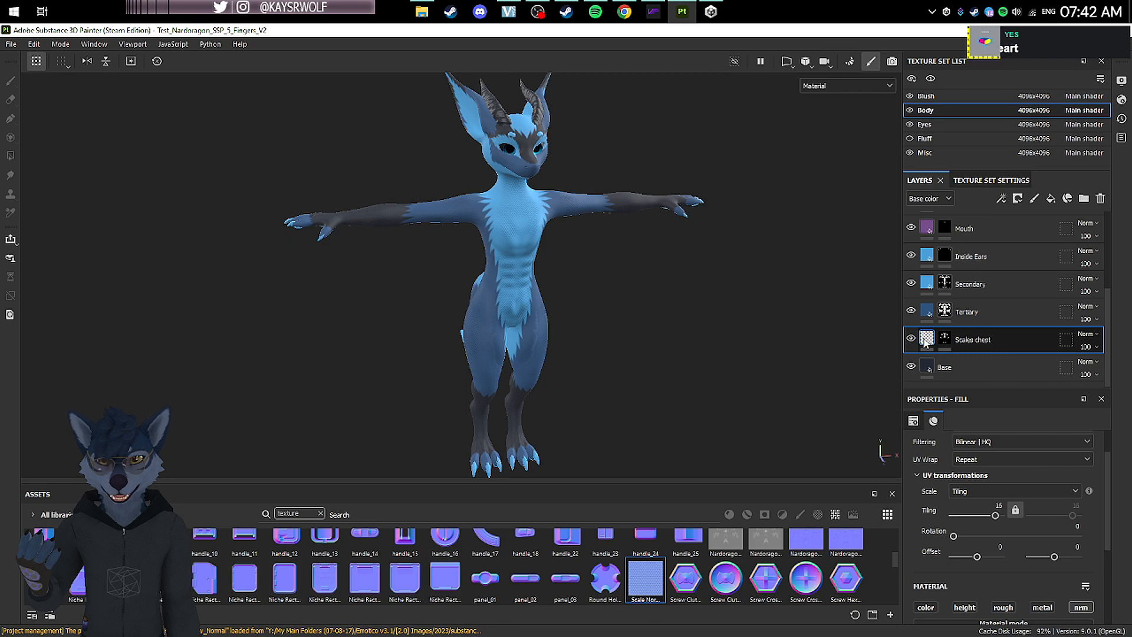
click(913, 422)
click(978, 464)
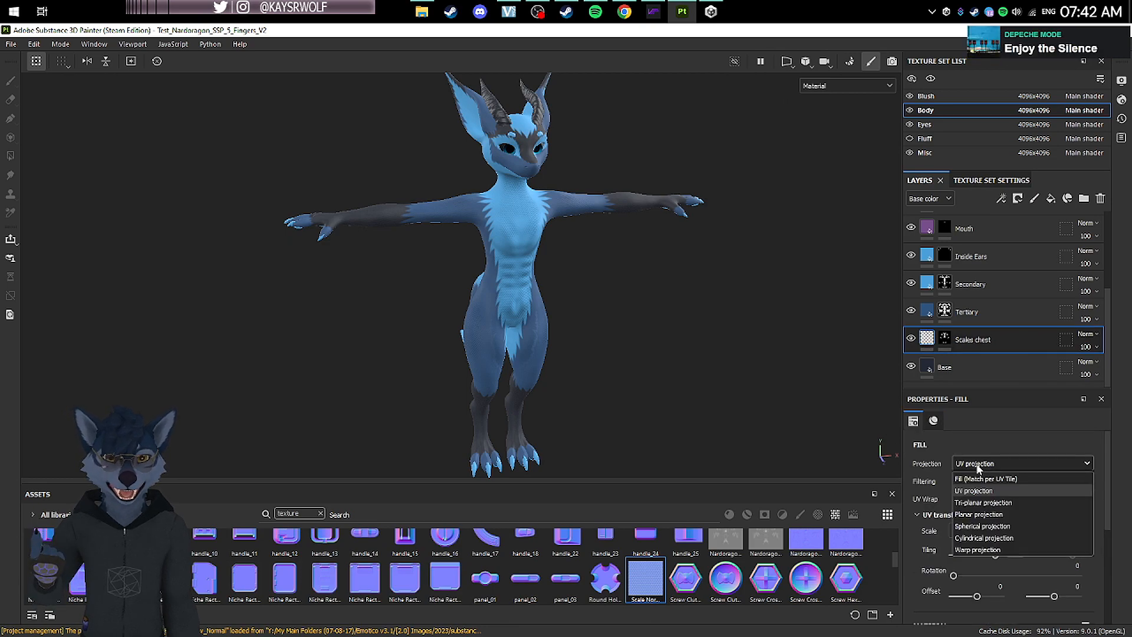
click(983, 503)
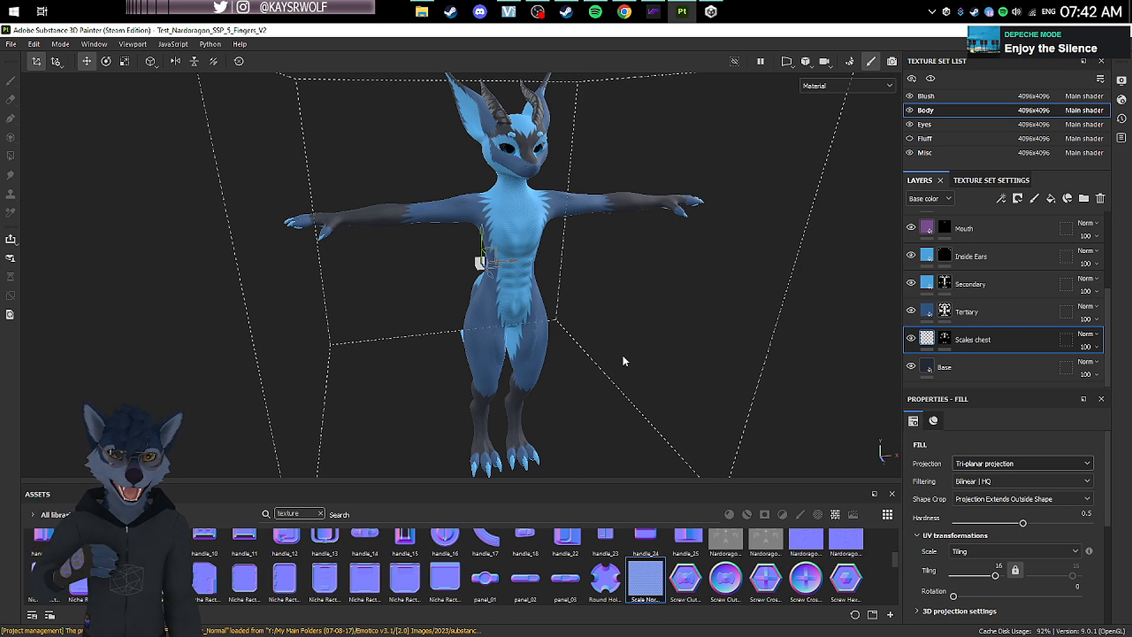
alt+drag(622, 355, 524, 319)
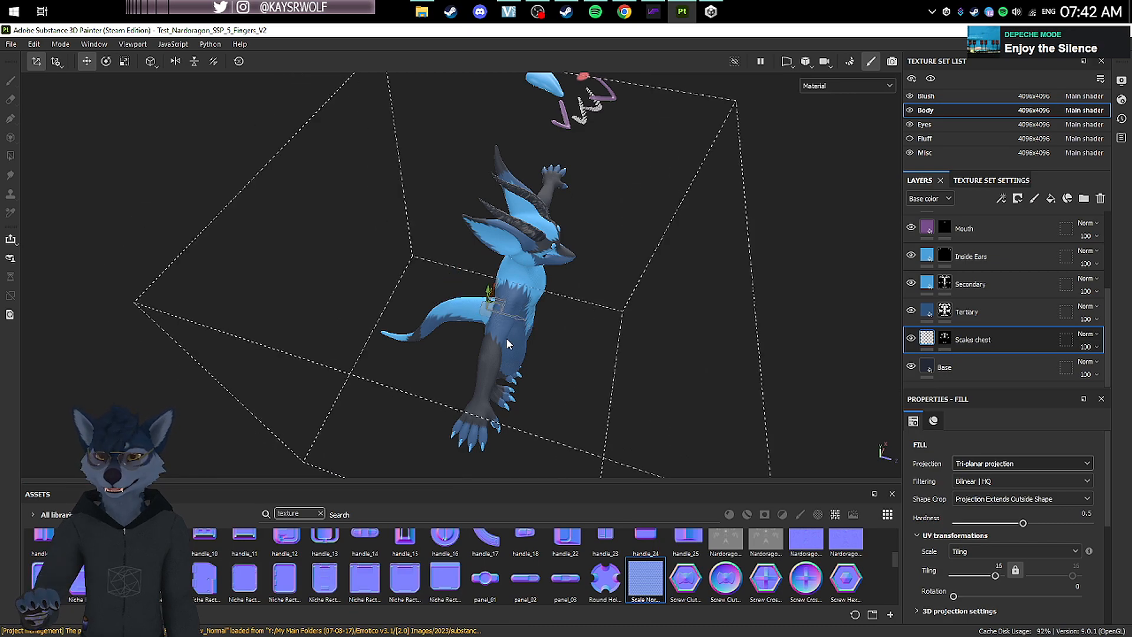
Step: Try scaling the tri-planar projection box along its vertical axis
key(r)
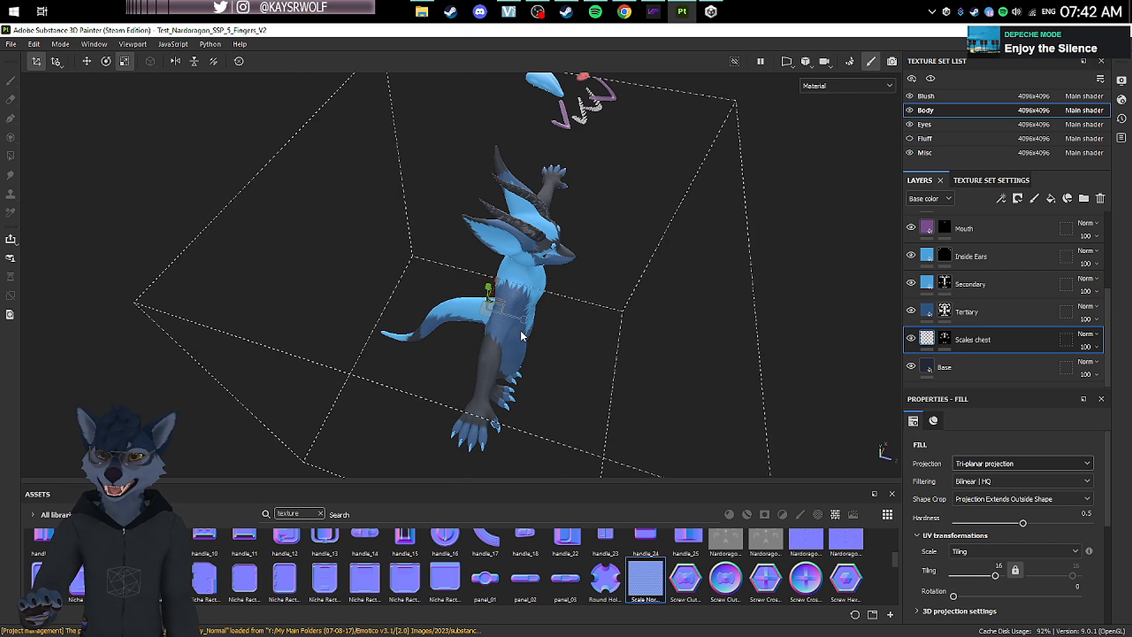
alt+drag(521, 312, 546, 196)
alt+middle_drag(546, 196, 547, 180)
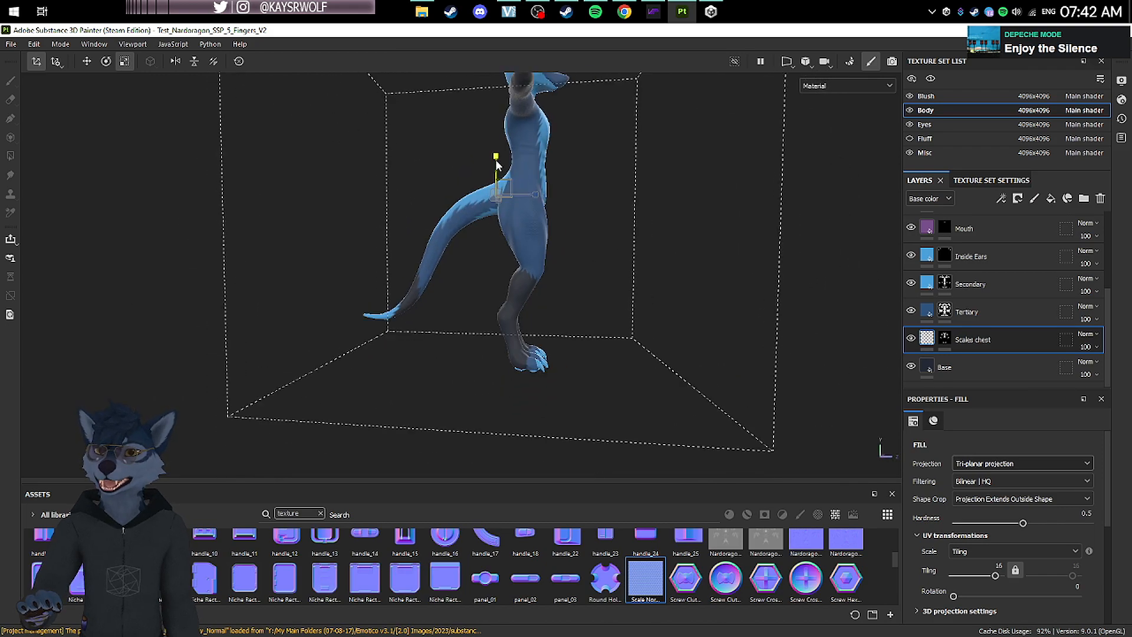
drag(496, 162, 513, 175)
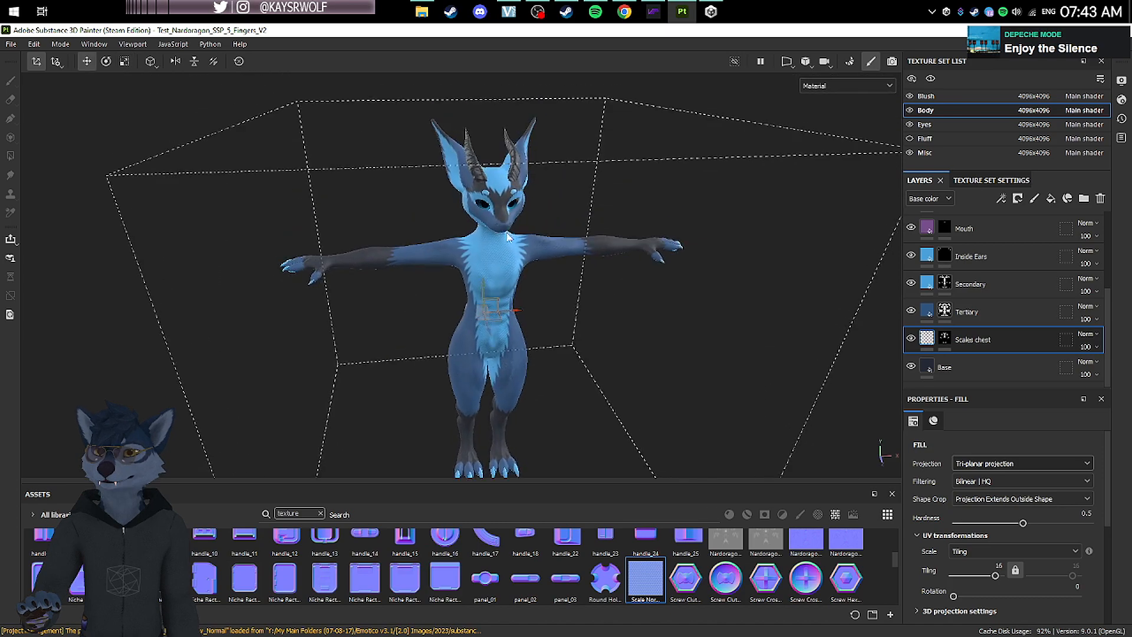
scroll(498, 211, up, 6)
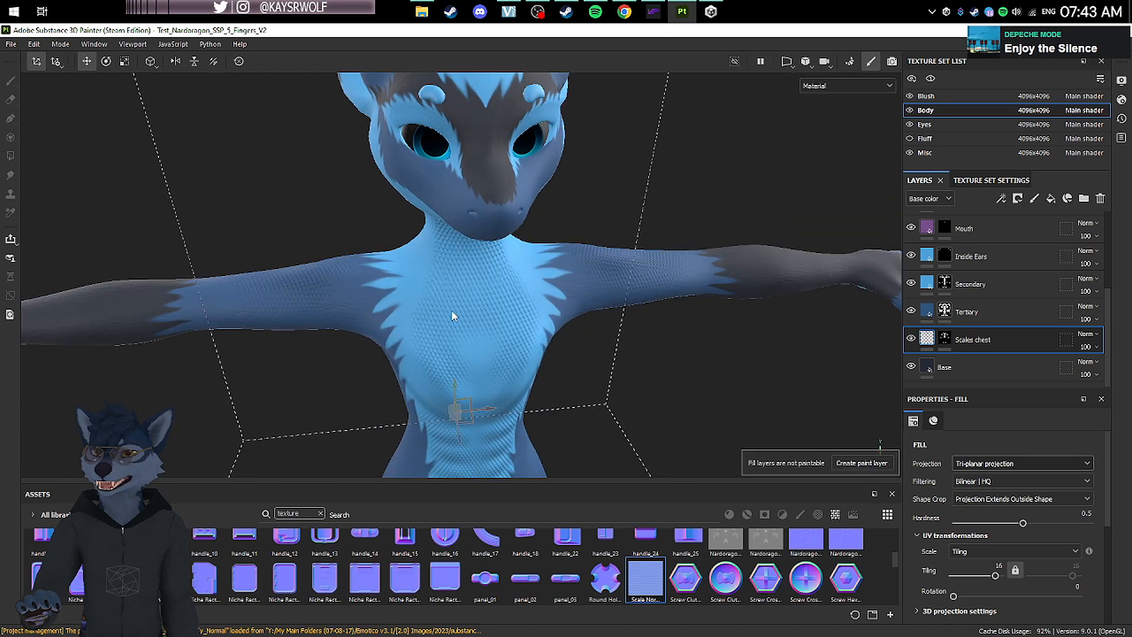
Step: Examine the tri-planar scales on the chest, arms, back and tail, and review the layer's fill settings
alt+drag(453, 316, 468, 283)
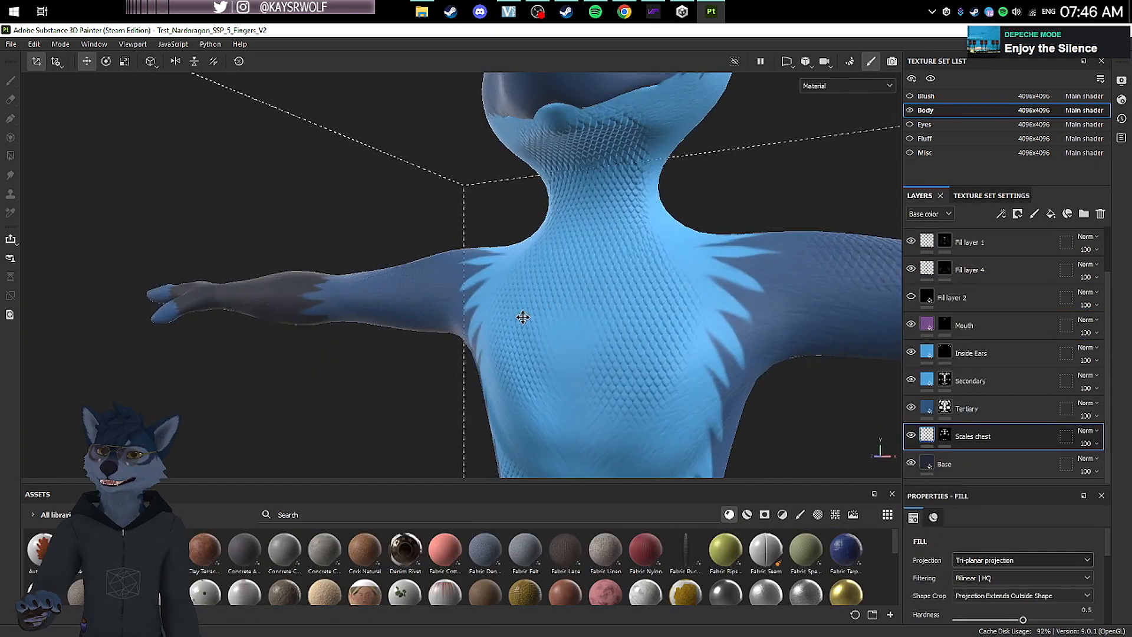
alt+drag(523, 316, 548, 378)
alt+middle_drag(548, 377, 559, 351)
alt+drag(558, 352, 236, 259)
alt+middle_drag(236, 259, 239, 216)
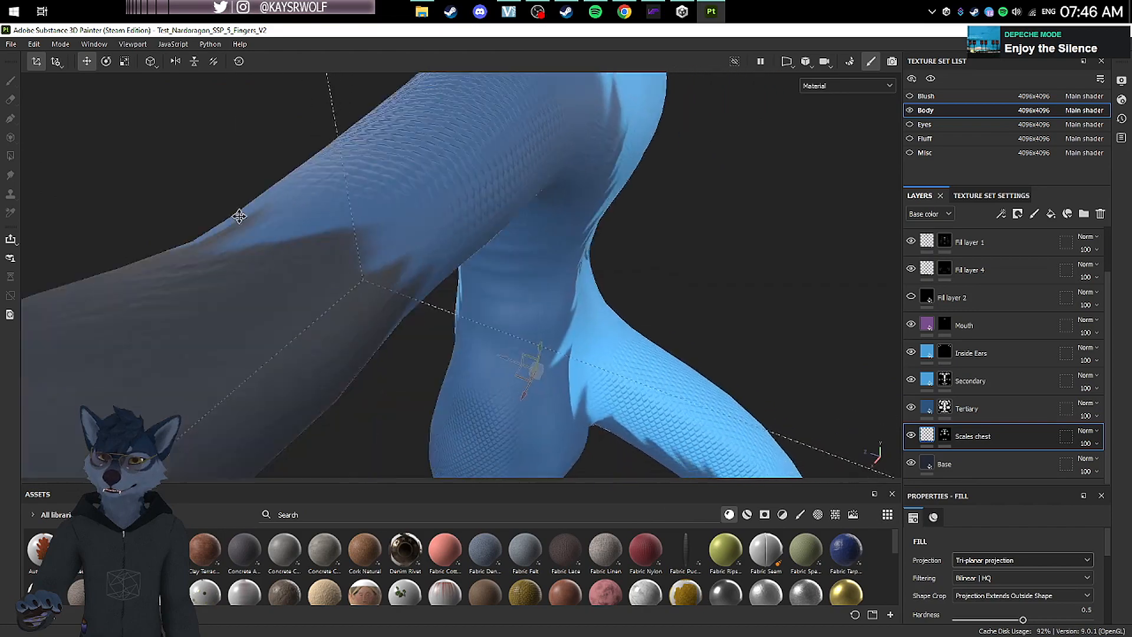
alt+drag(238, 216, 595, 114)
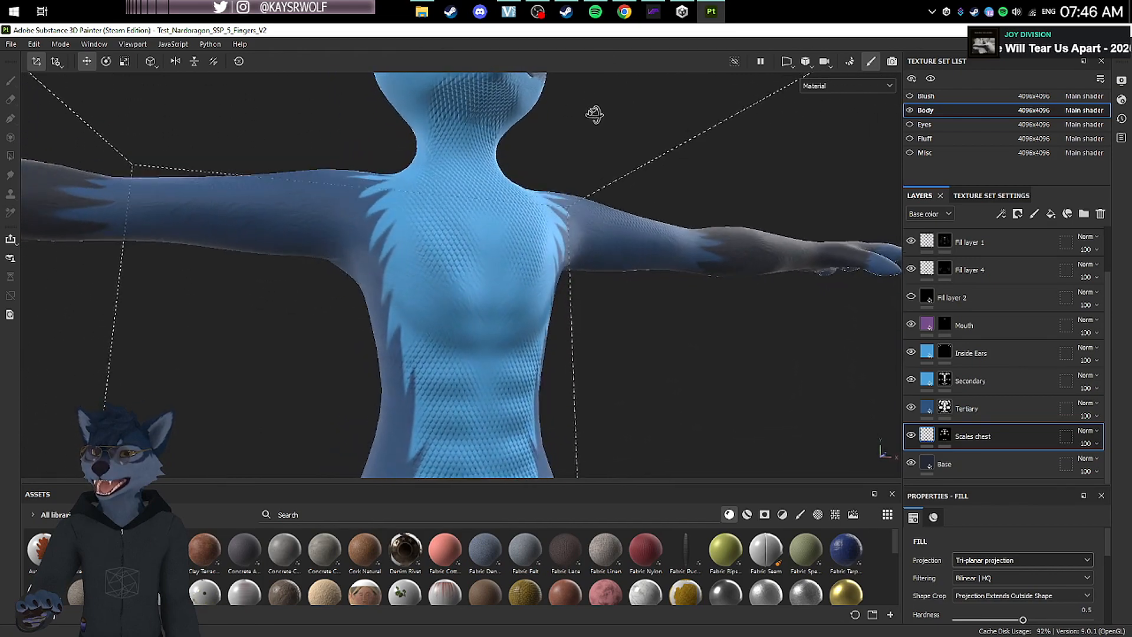
scroll(627, 253, down, 5)
scroll(1008, 550, down, 1)
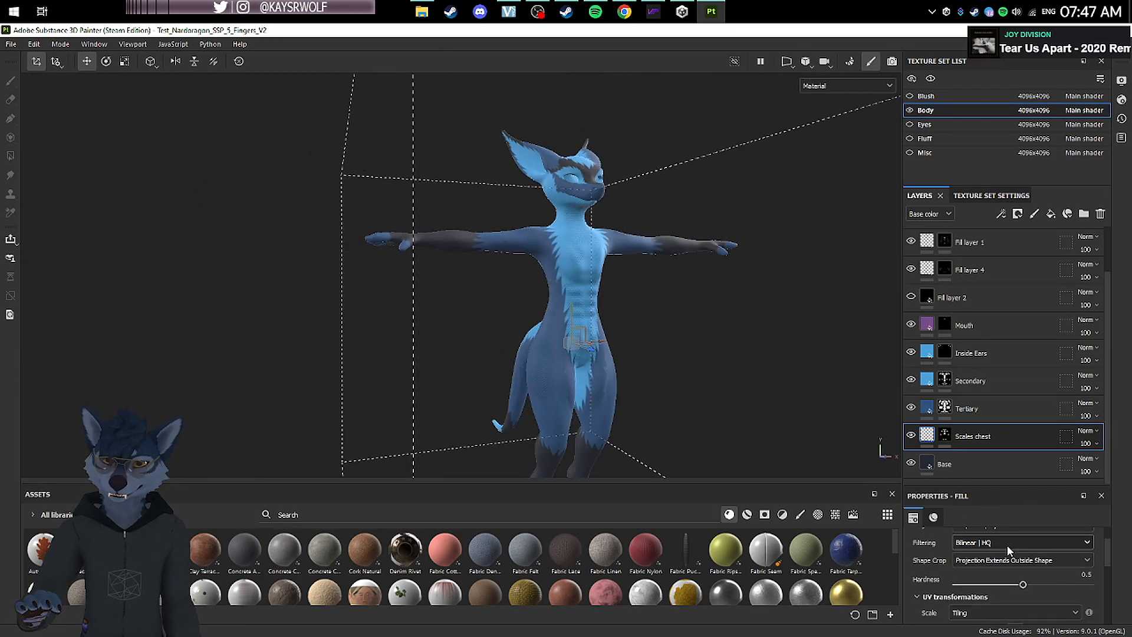
scroll(1010, 543, down, 2)
scroll(600, 326, up, 3)
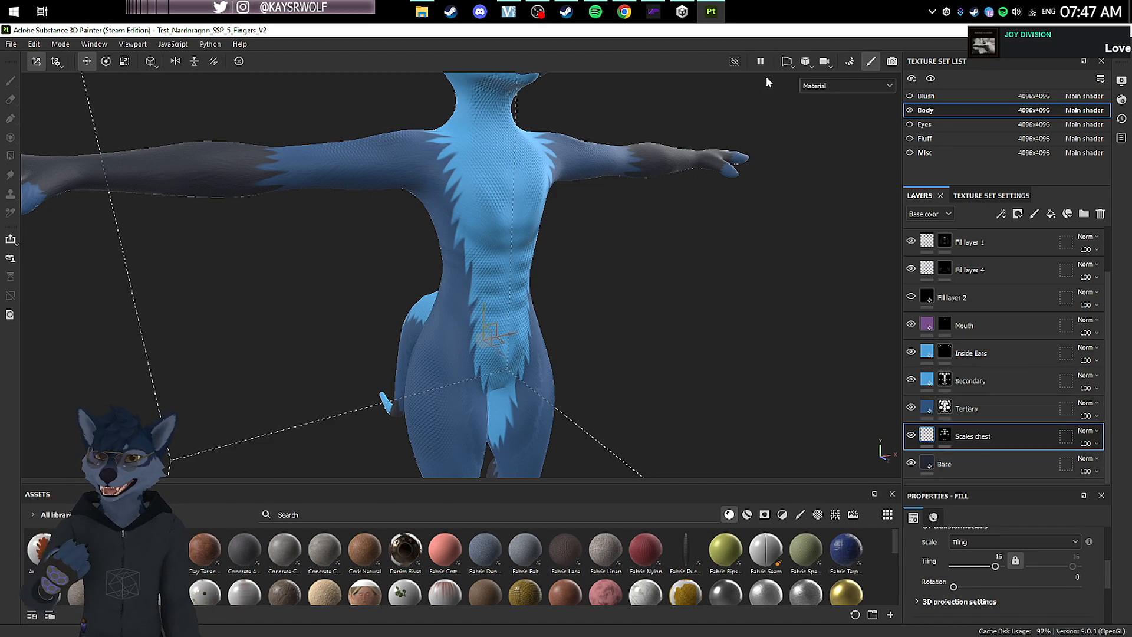
Step: Display the Normal+Height+Mesh channel in the viewport and examine the scale normals on the chest, belly and arms
click(847, 85)
click(862, 199)
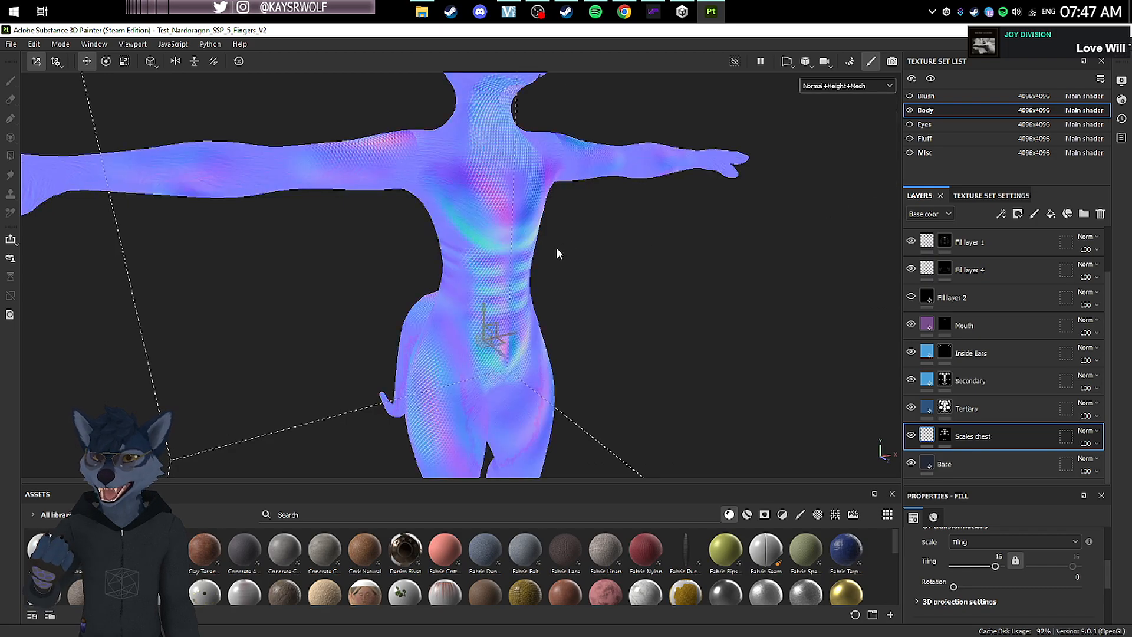
alt+drag(556, 247, 539, 183)
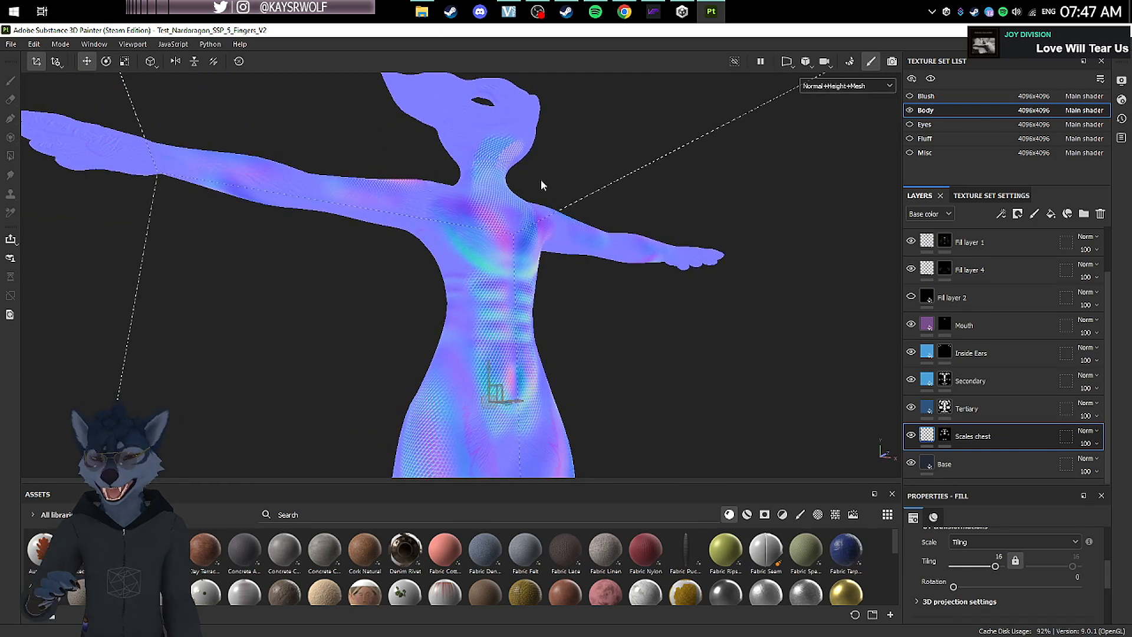
scroll(513, 135, up, 3)
alt+drag(513, 136, 528, 194)
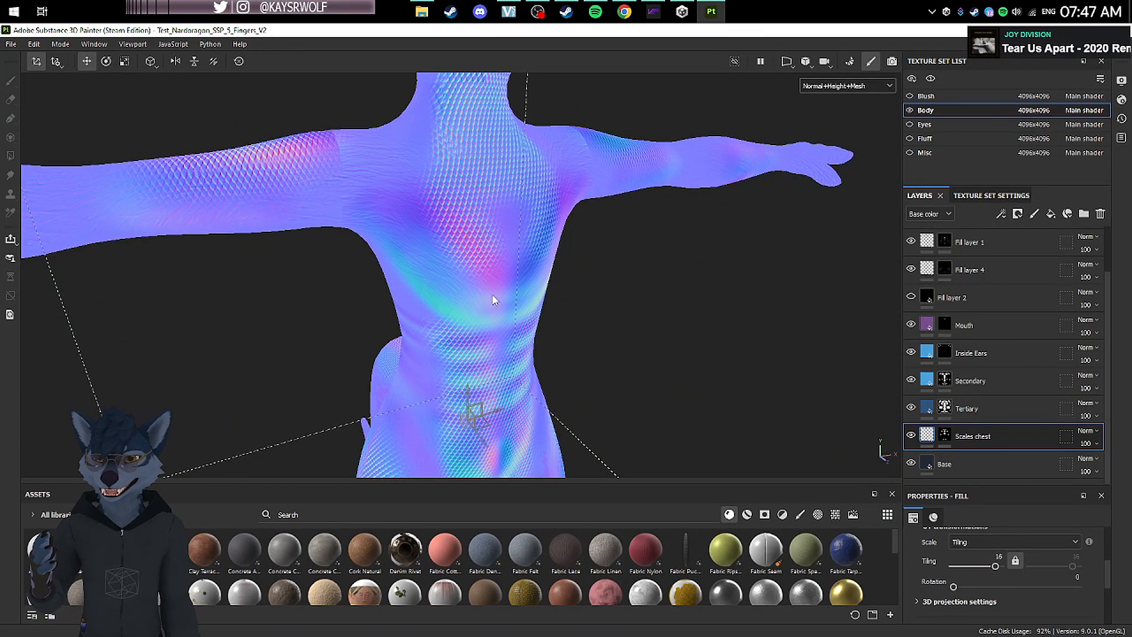
alt+drag(473, 307, 590, 227)
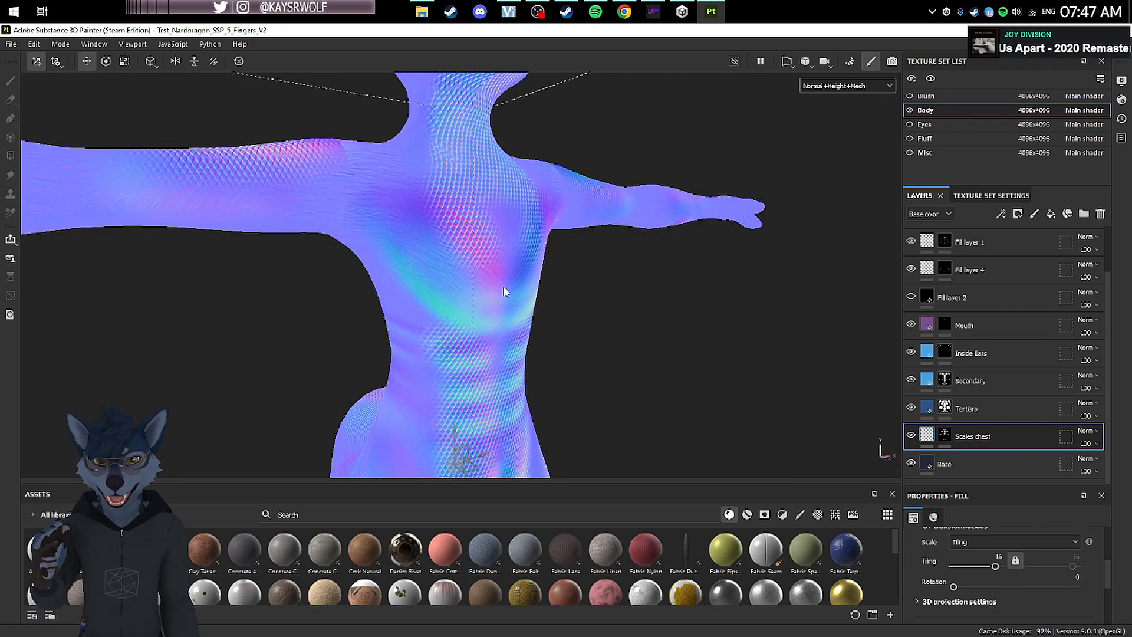
alt+drag(505, 291, 577, 307)
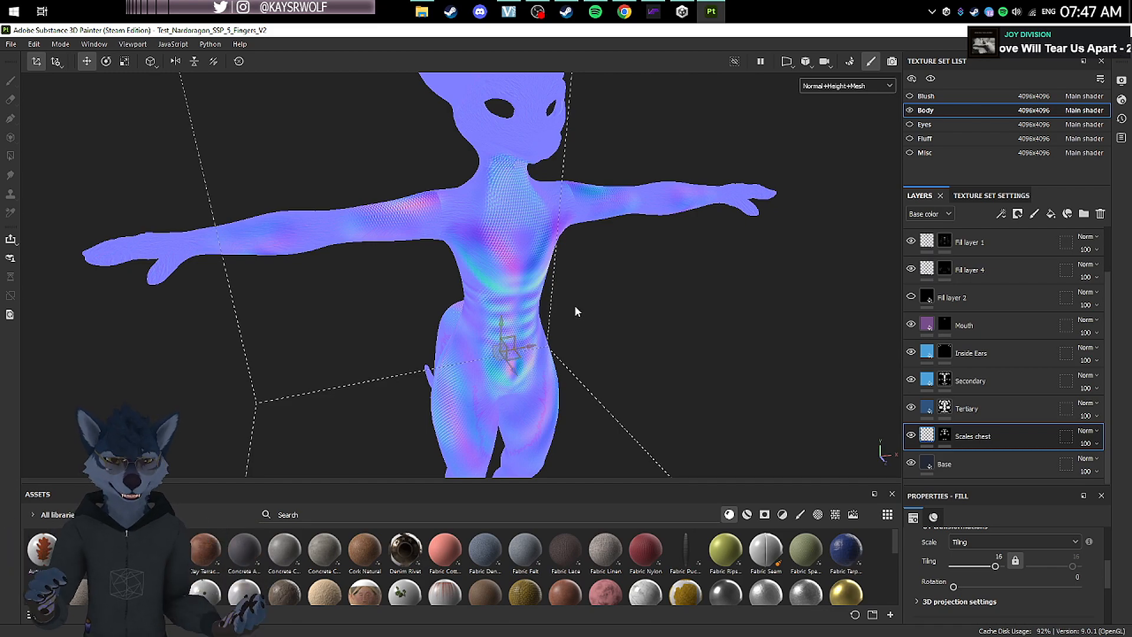
alt+drag(469, 294, 525, 302)
Step: Open the texture export settings and review the Body output maps and the global export parameters
click(12, 45)
click(38, 214)
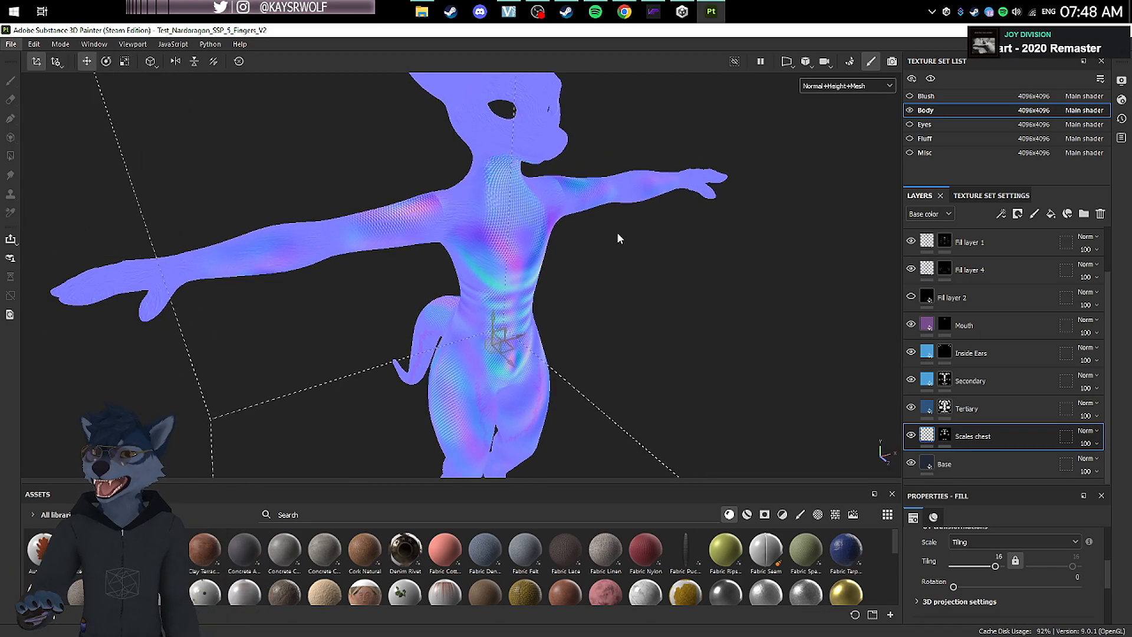
click(298, 198)
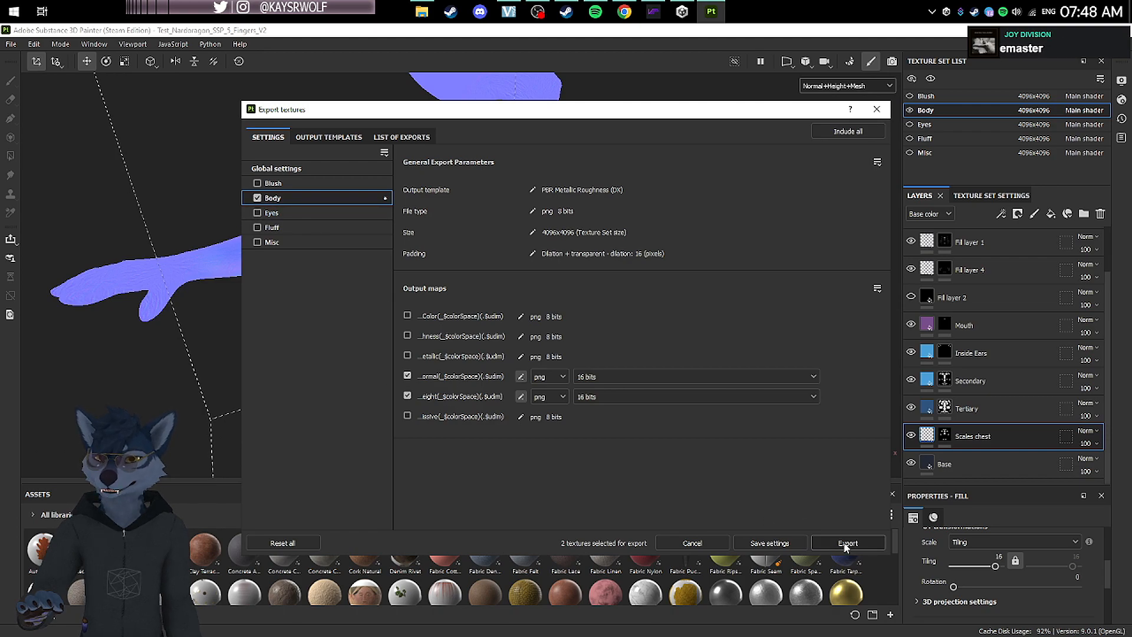
click(327, 169)
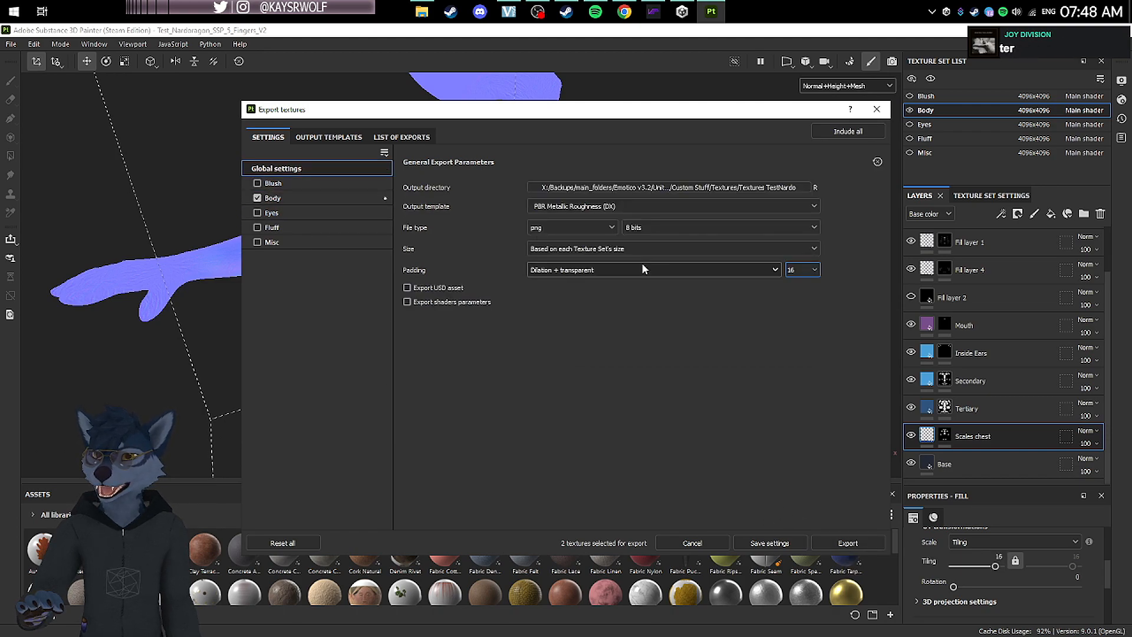
Step: In the PBR Metallic Roughness (DX) output template, assign the Normal DirectX converted map to the Normal output's RGB channels
click(329, 137)
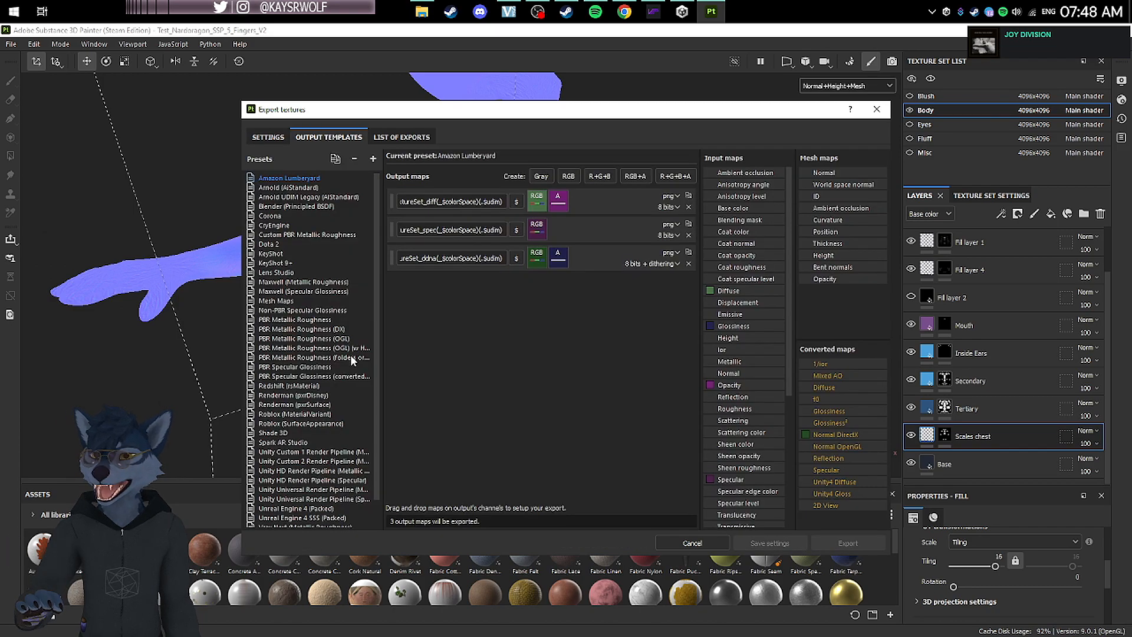
click(334, 320)
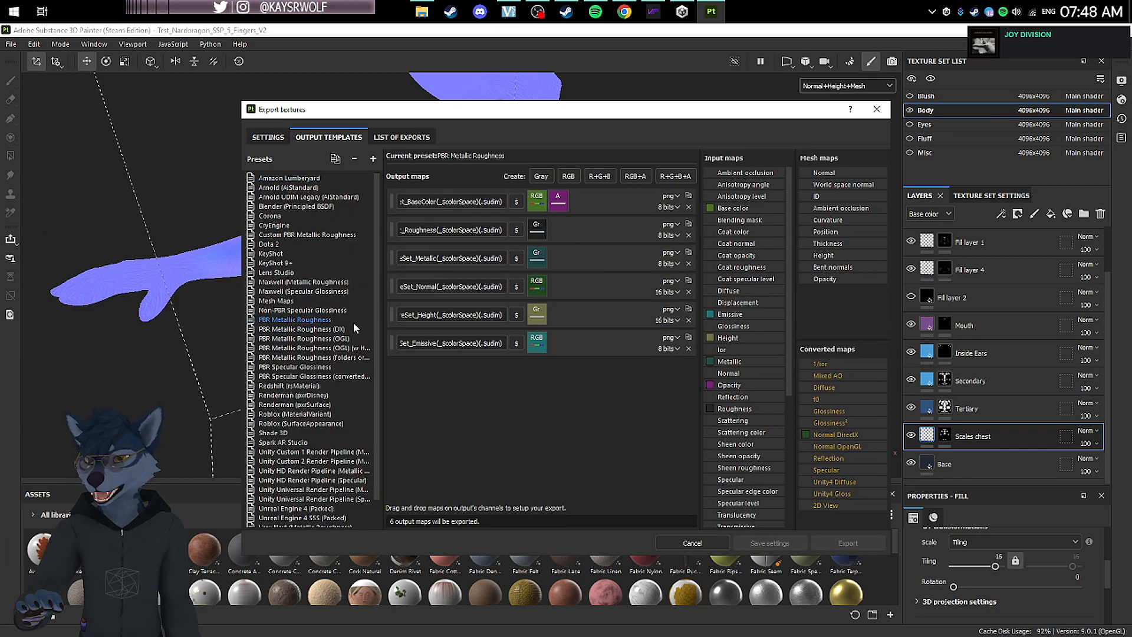
scroll(353, 322, down, 1)
click(350, 300)
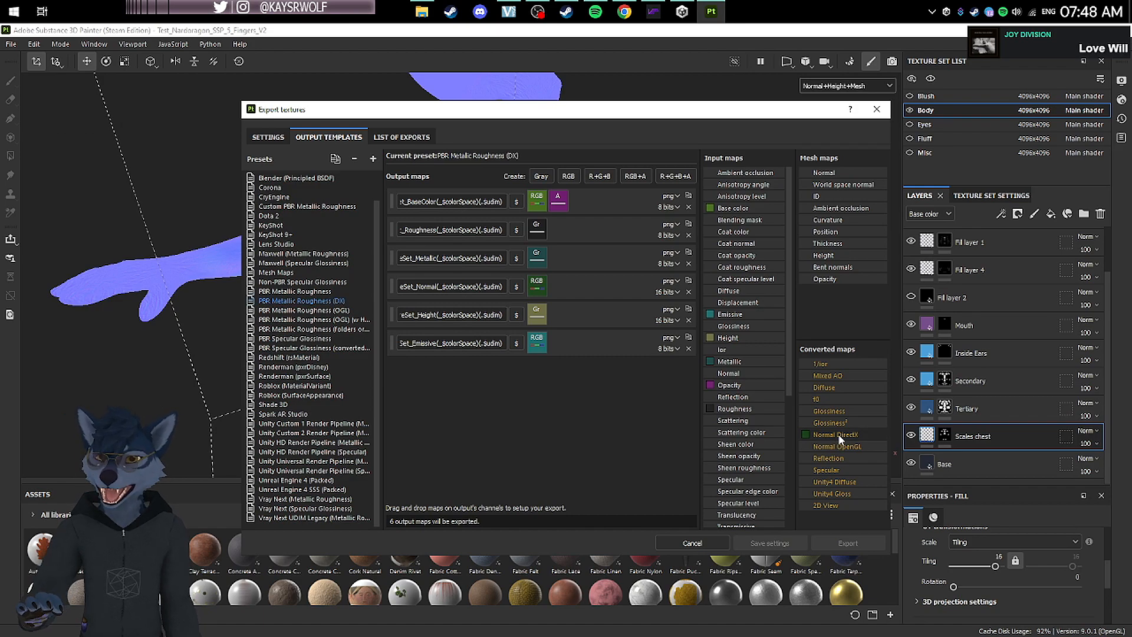
drag(840, 435, 532, 287)
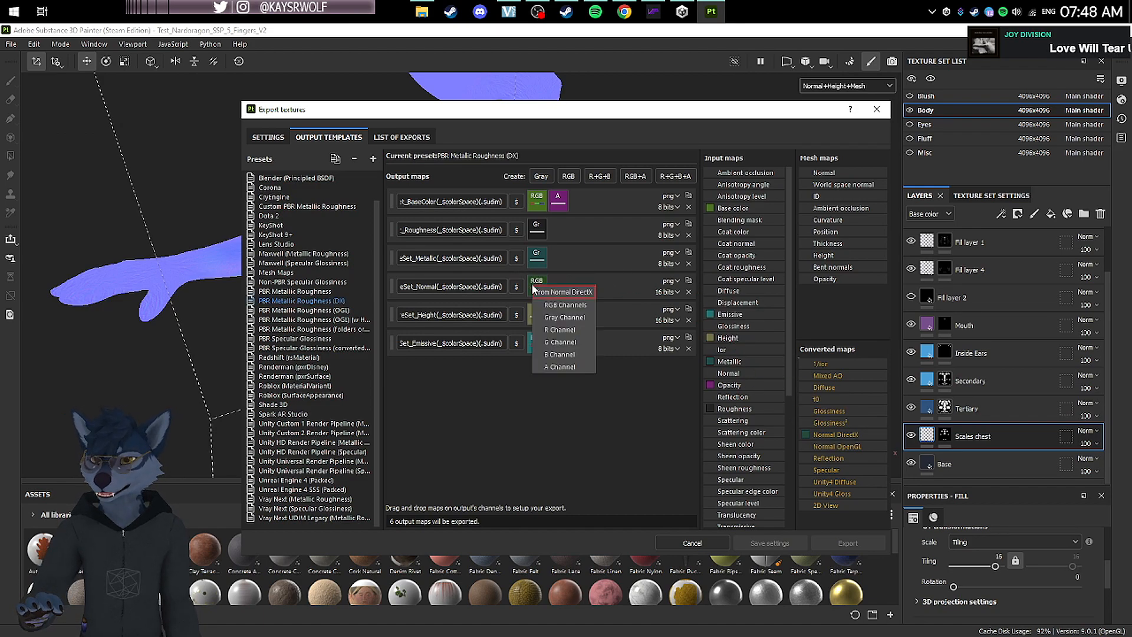
click(569, 306)
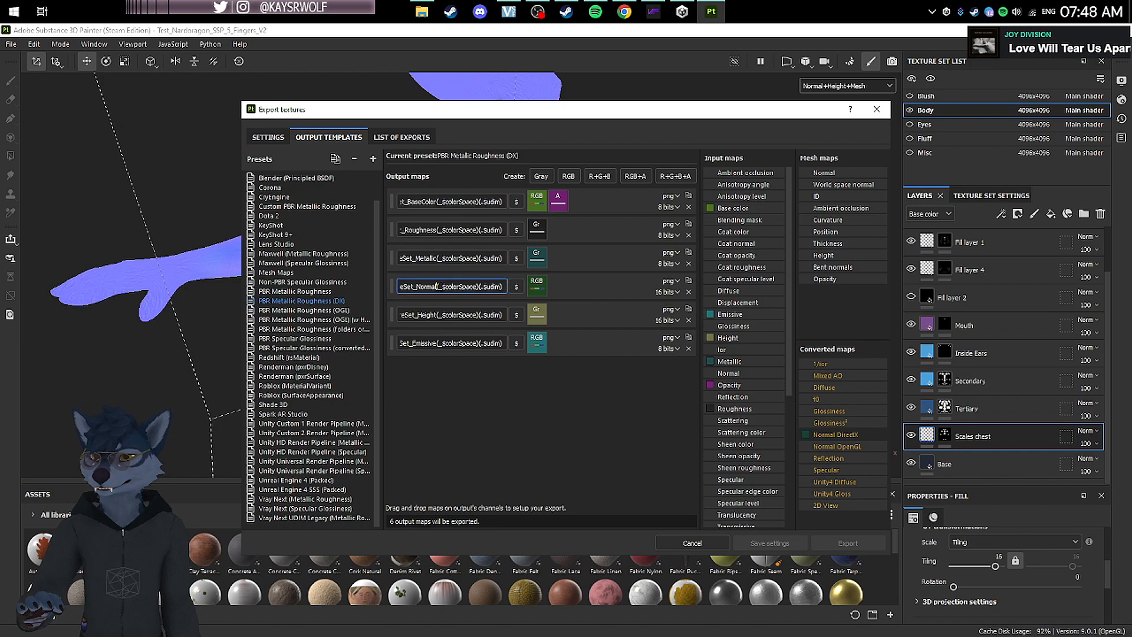
text(X)
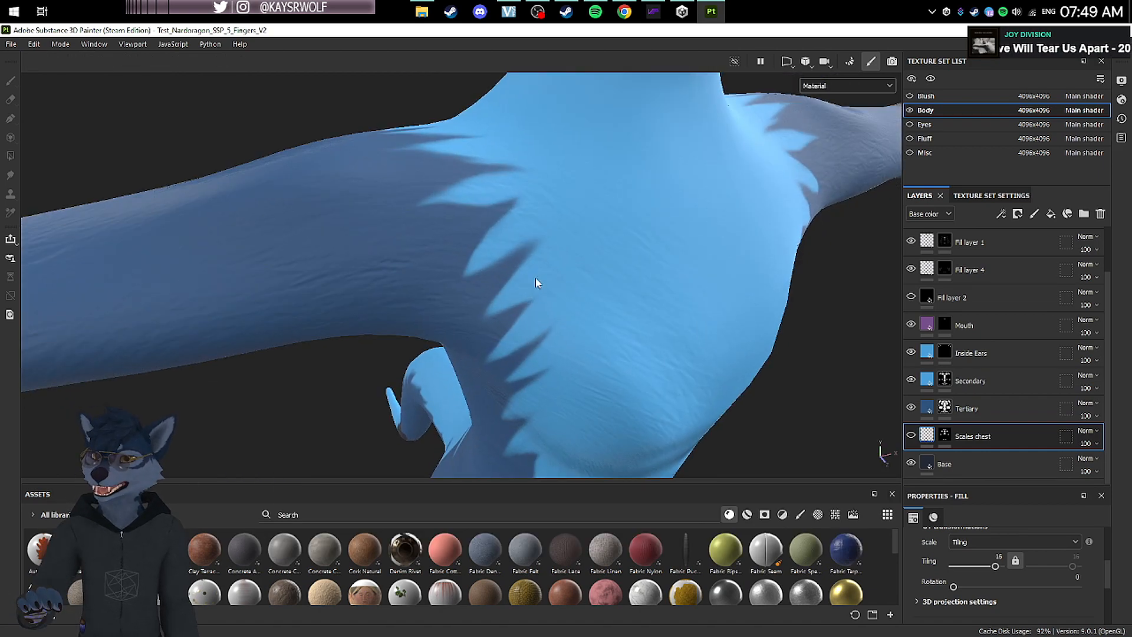
Step: Select the Fill layer 1 mask for painting and examine the model's chest, hips and legs
alt+drag(499, 233, 699, 244)
scroll(649, 313, down, 6)
scroll(523, 250, up, 5)
scroll(948, 318, up, 2)
click(944, 295)
mouse_move(649, 283)
alt+mouse_down()
mouse_move(564, 313)
mouse_move(731, 279)
mouse_move(576, 260)
mouse_move(569, 270)
mouse_move(600, 243)
mouse_move(358, 324)
mouse_move(982, 250)
alt+mouse_up()
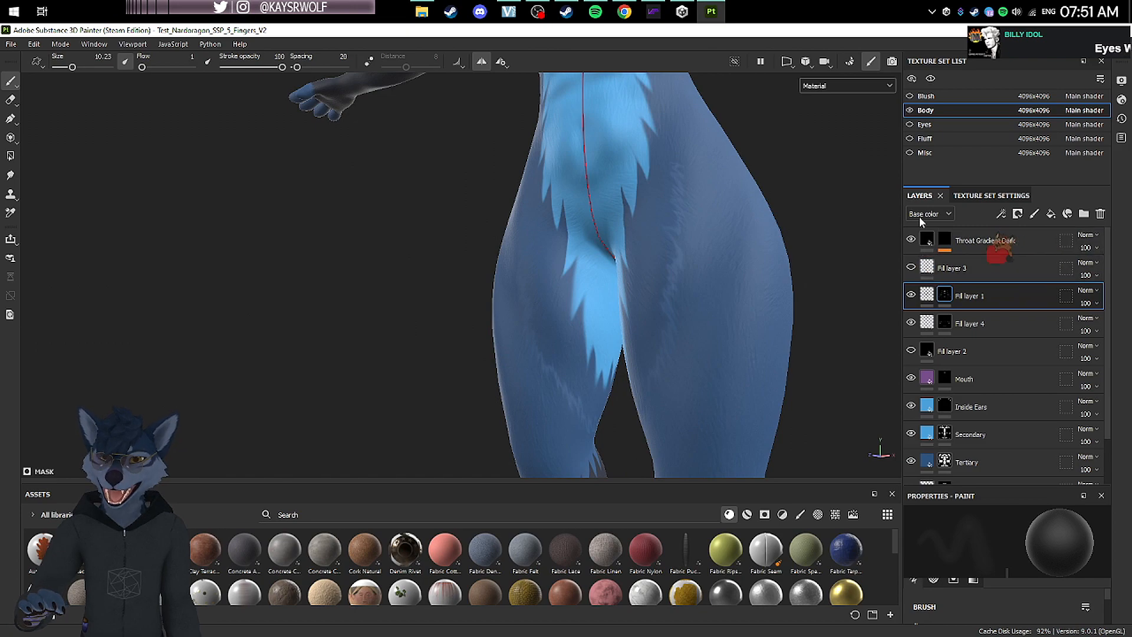
click(828, 87)
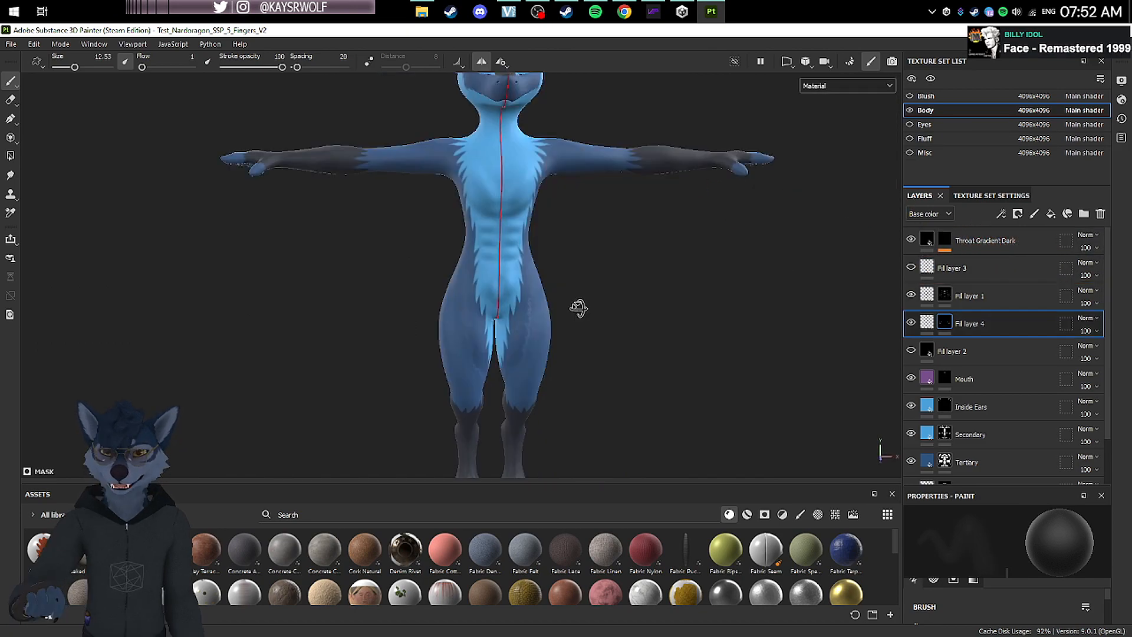
scroll(658, 312, up, 3)
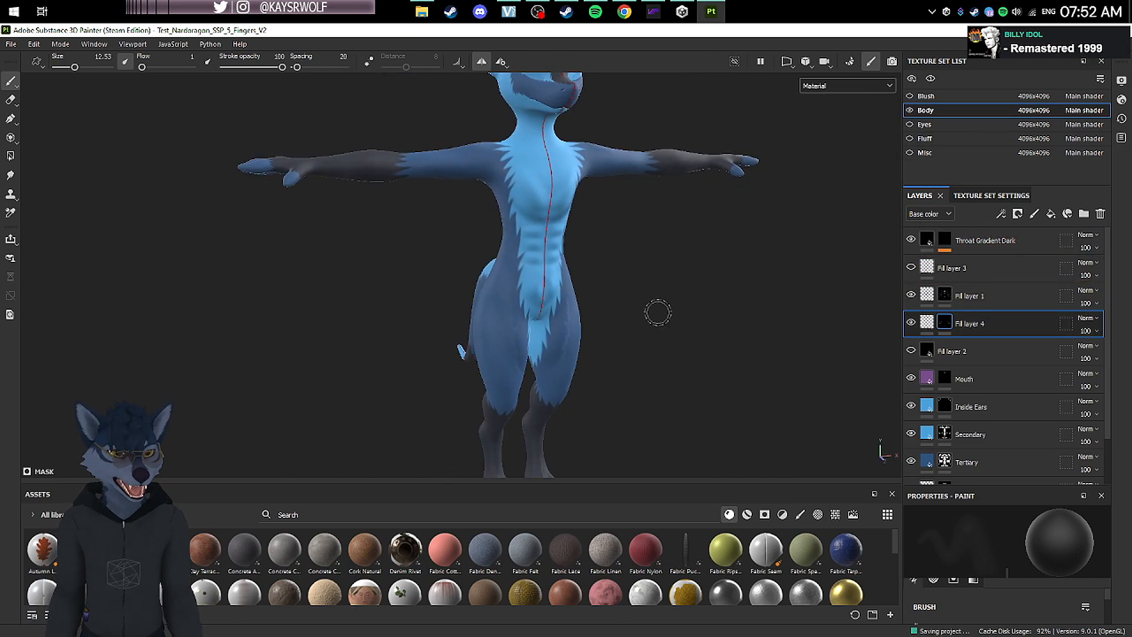